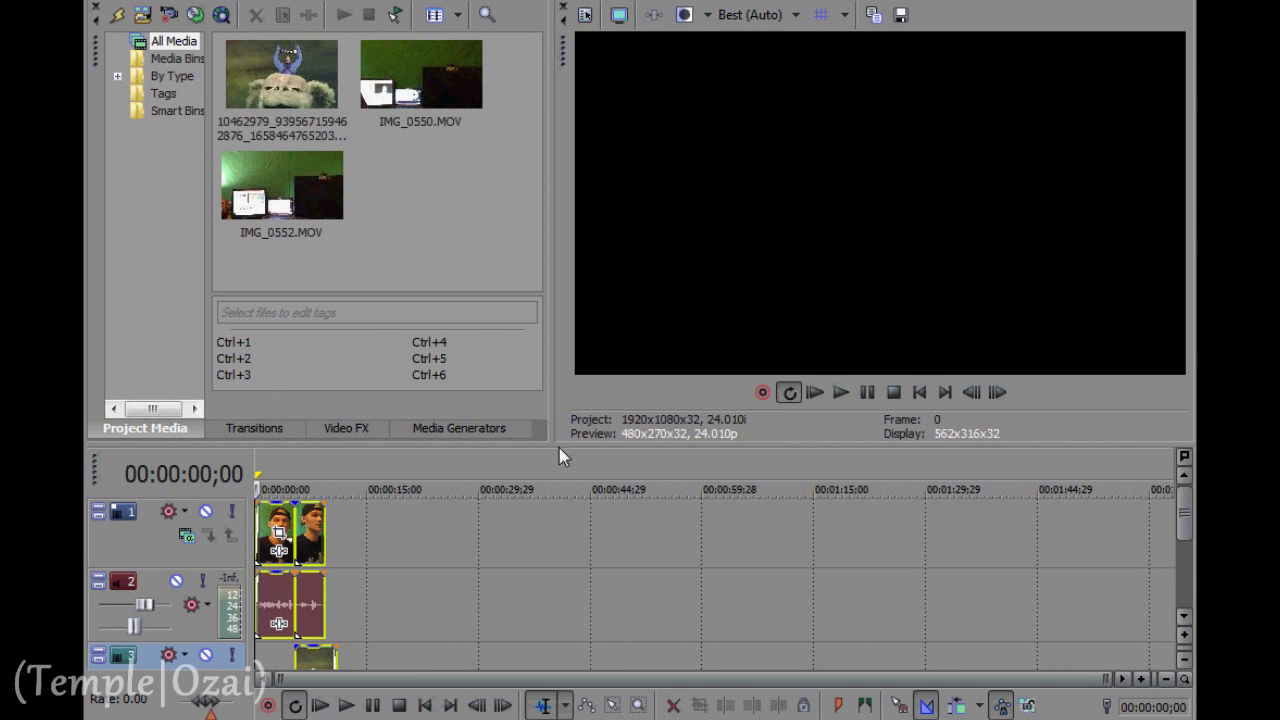
- Play the existing example clip from near its start to preview it
{"action": "left_click", "coordinate": [277, 480]}
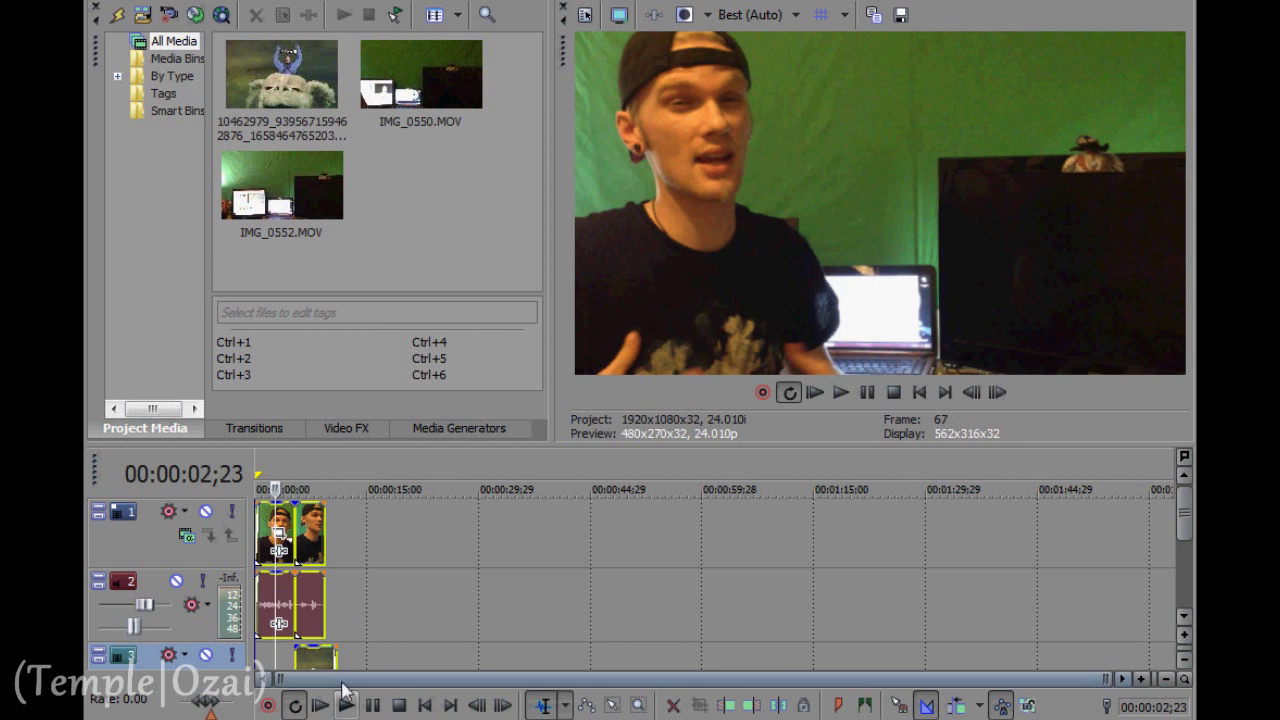
{"action": "key", "text": "space"}
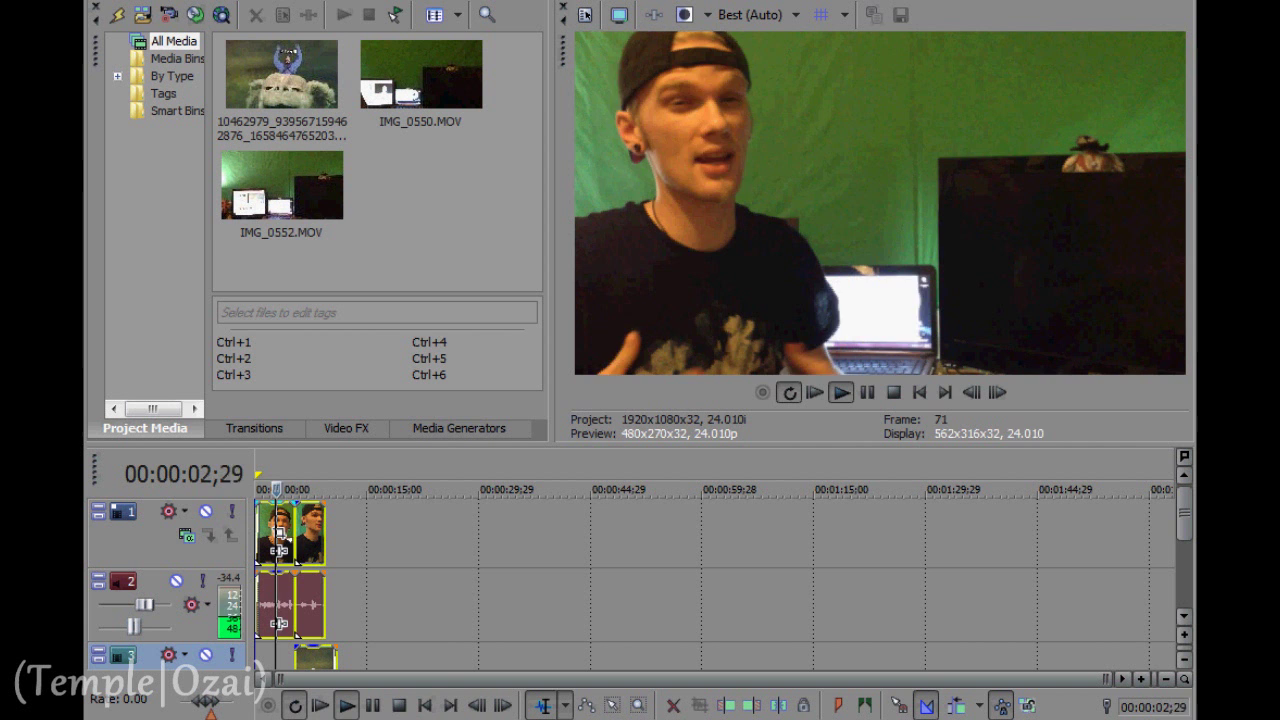
{"action": "left_click_drag", "start_coordinate": [287, 490], "coordinate": [283, 490]}
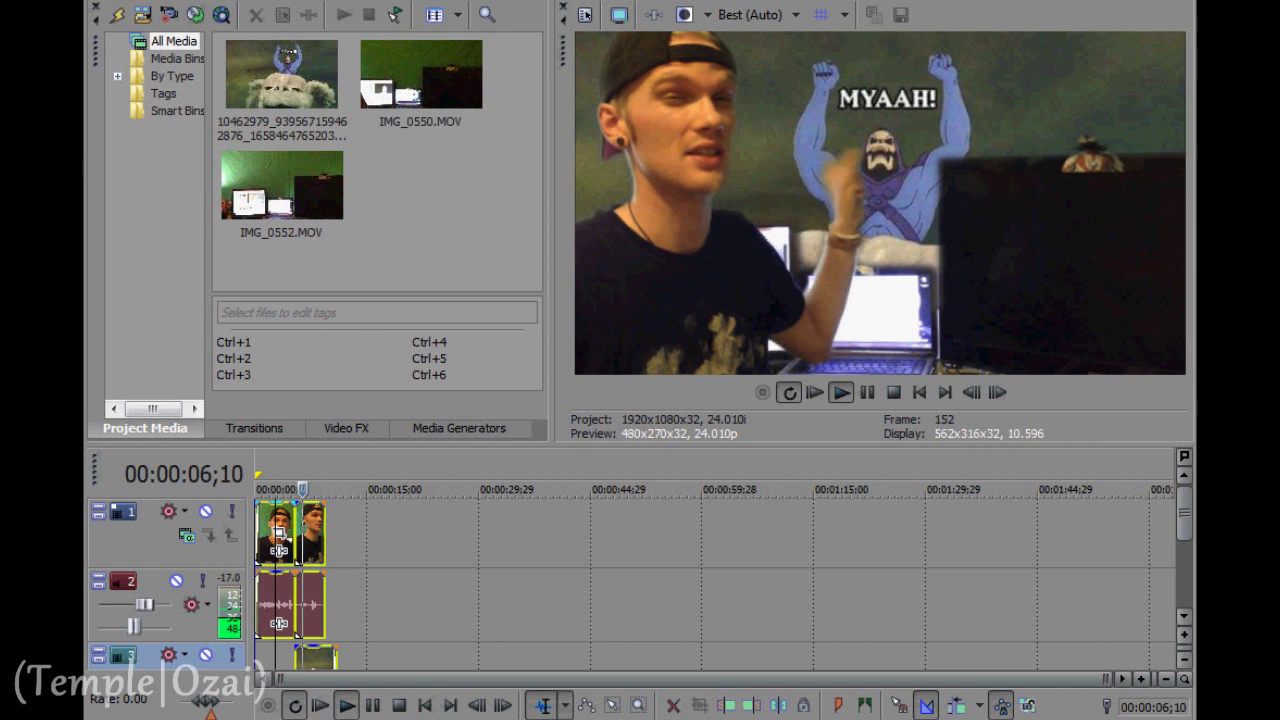
{"action": "key", "text": "space"}
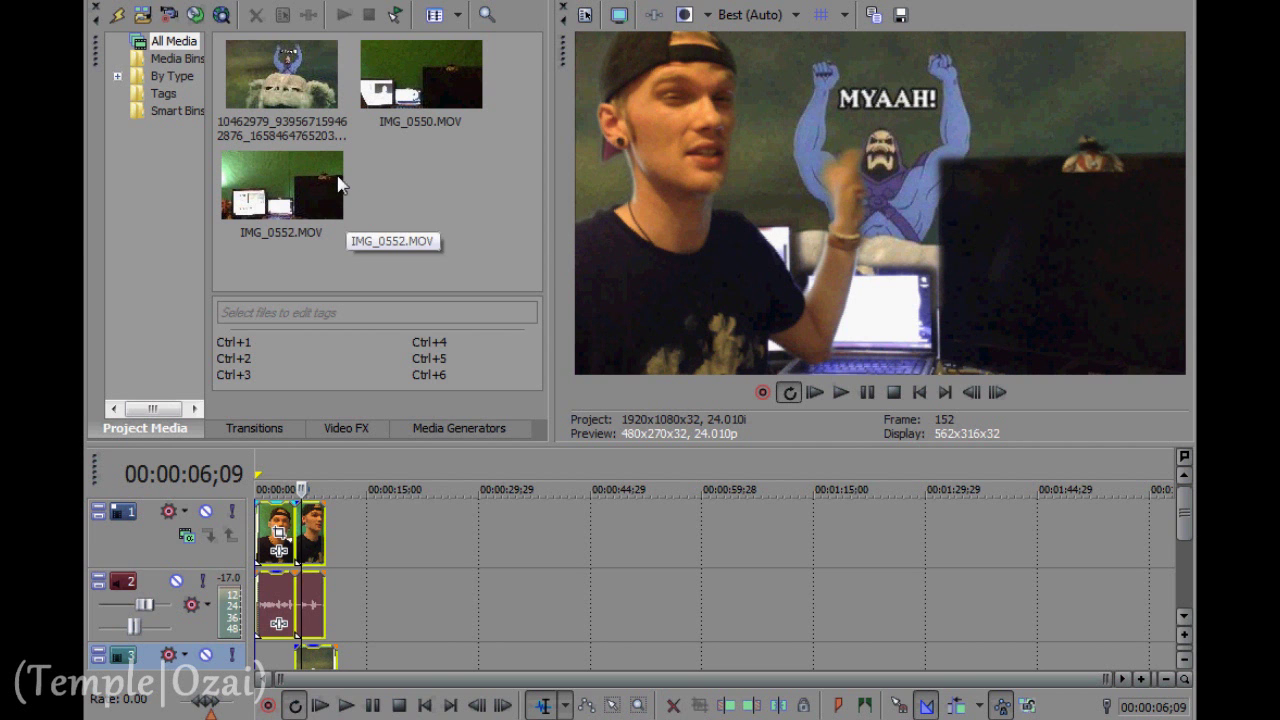
- Add IMG_0552.MOV to the timeline and preview it from about 00:00:49 to find the presenter
{"action": "left_click_drag", "start_coordinate": [316, 183], "coordinate": [480, 541]}
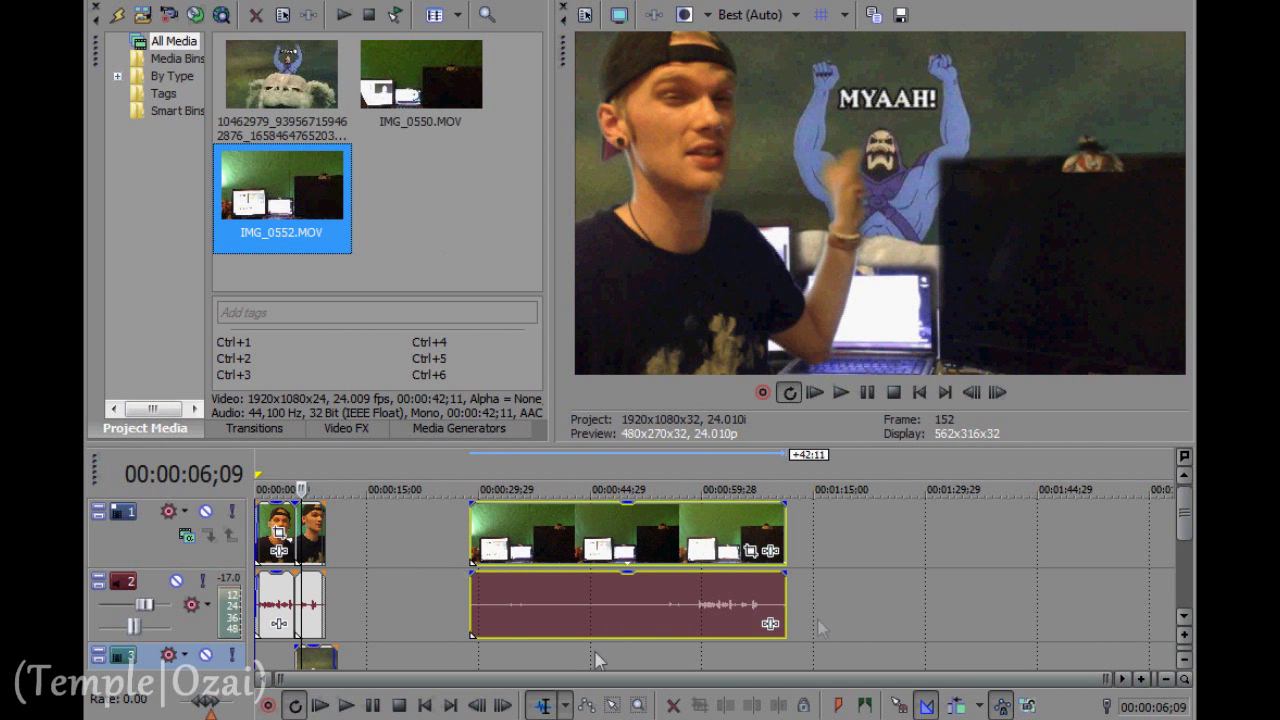
{"action": "left_click", "coordinate": [621, 480]}
{"action": "key", "text": "space"}
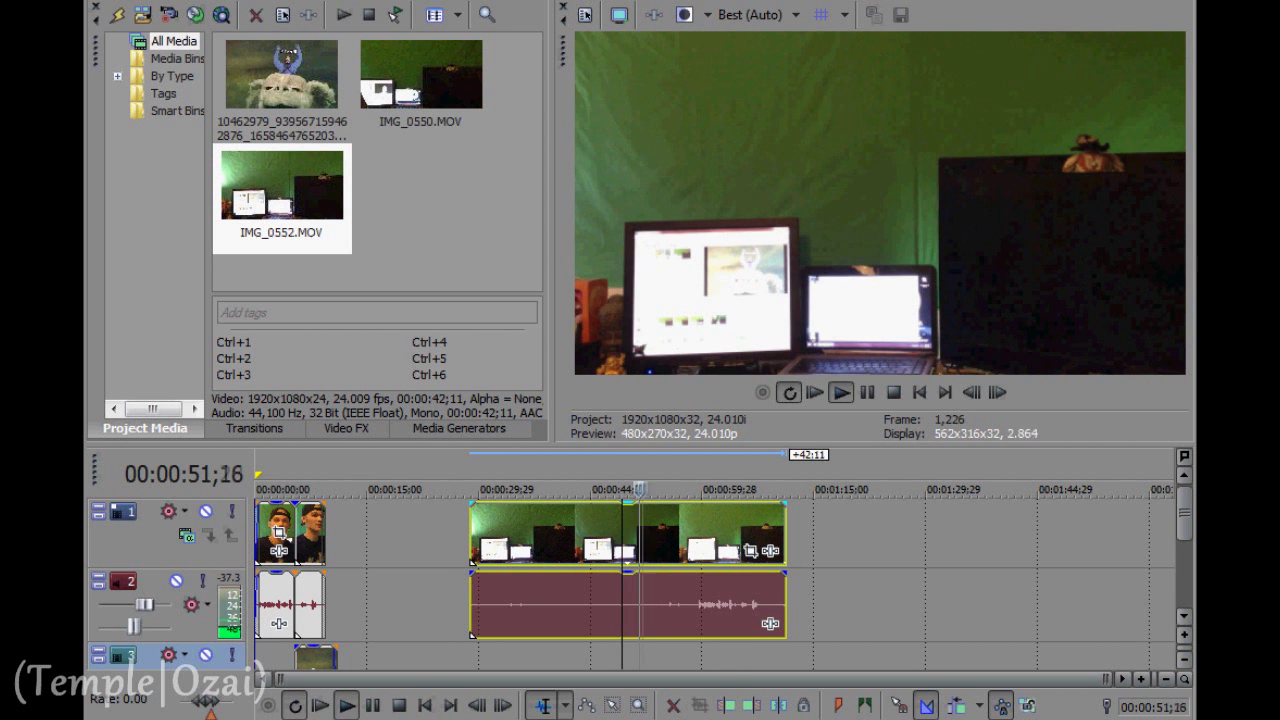
{"action": "left_click", "coordinate": [746, 474]}
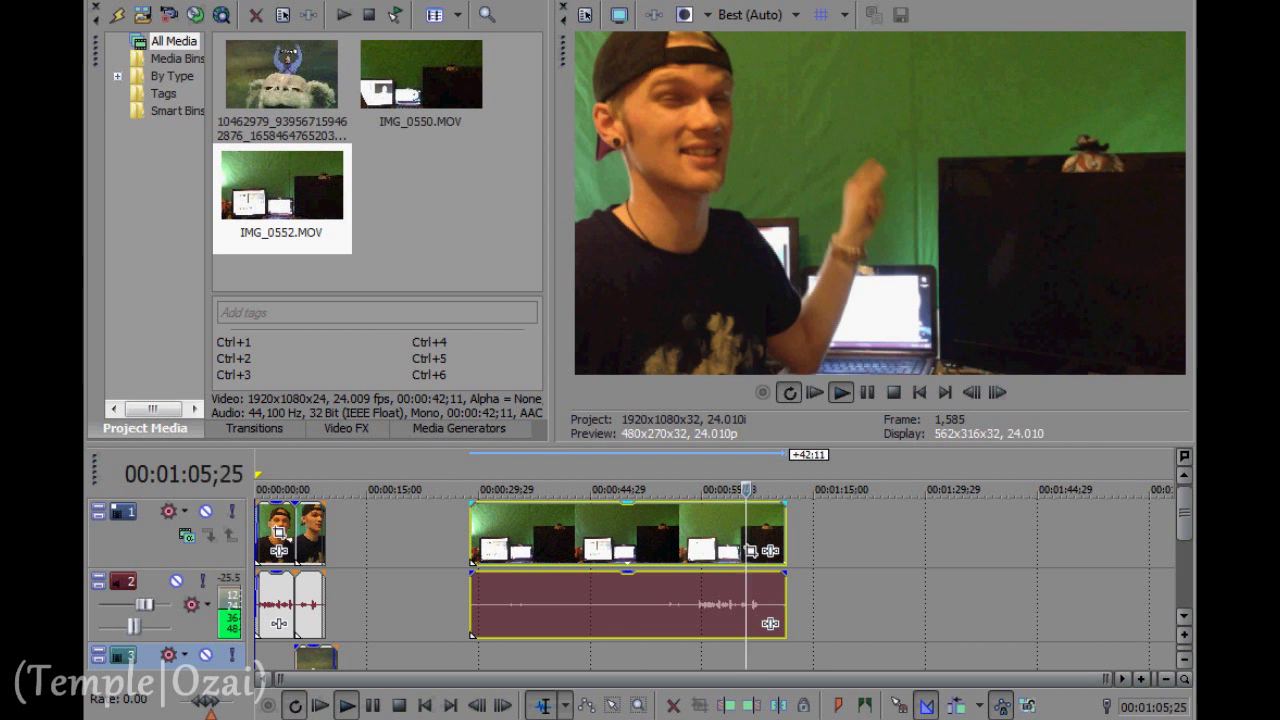
{"action": "left_click_drag", "start_coordinate": [746, 474], "coordinate": [721, 474]}
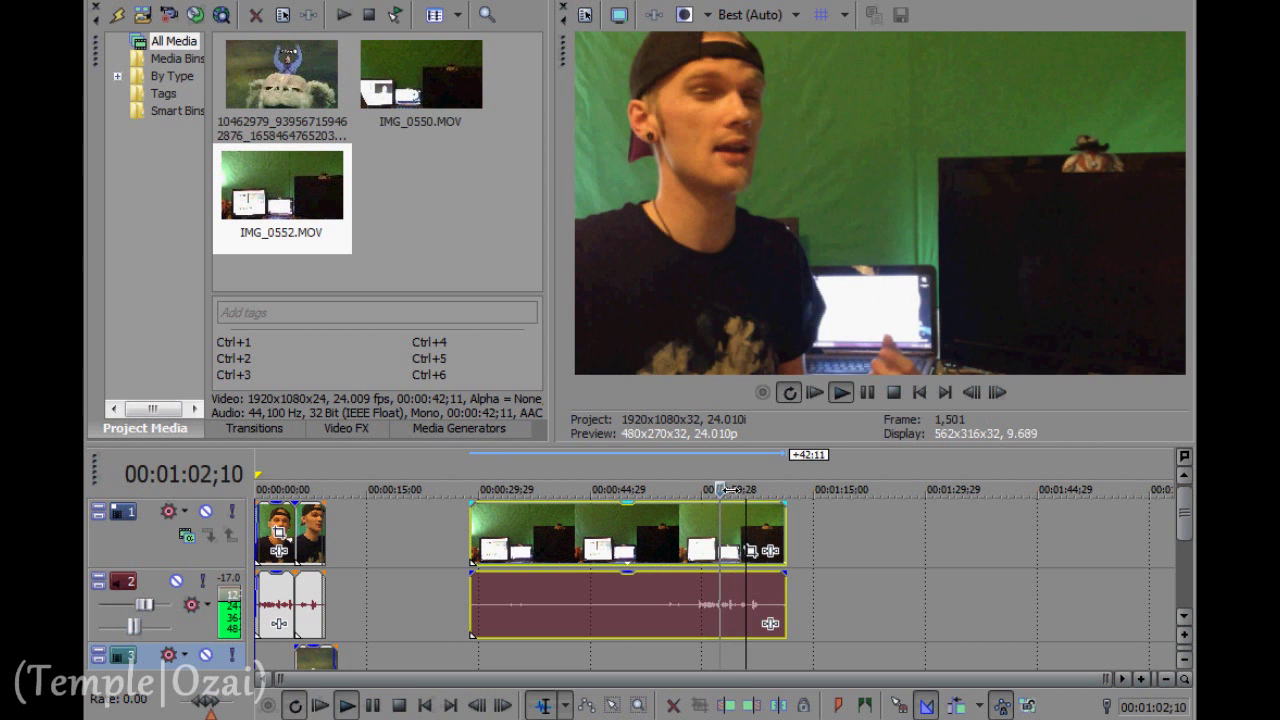
- Split IMG_0552.MOV at 00:00:59;00, delete the empty opening, and shift the rest to 00:00:51;25
{"action": "left_click", "coordinate": [694, 609]}
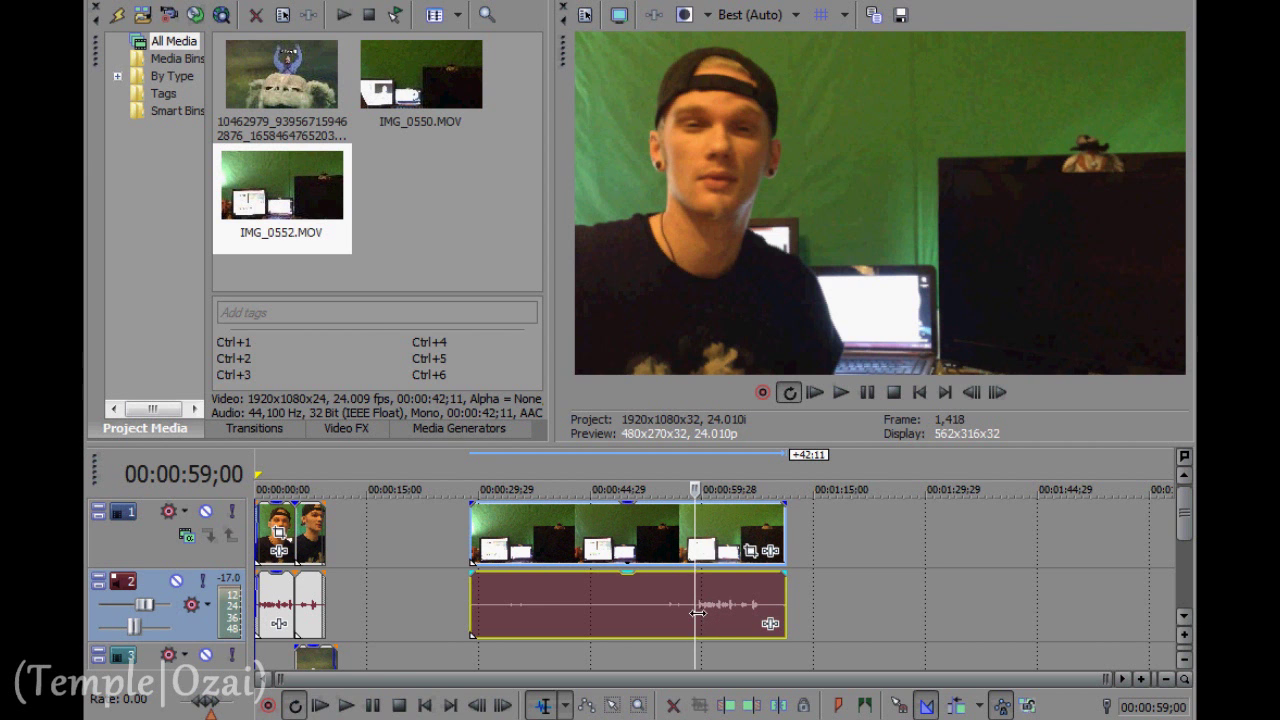
{"action": "key", "text": "s"}
{"action": "left_click", "coordinate": [641, 532]}
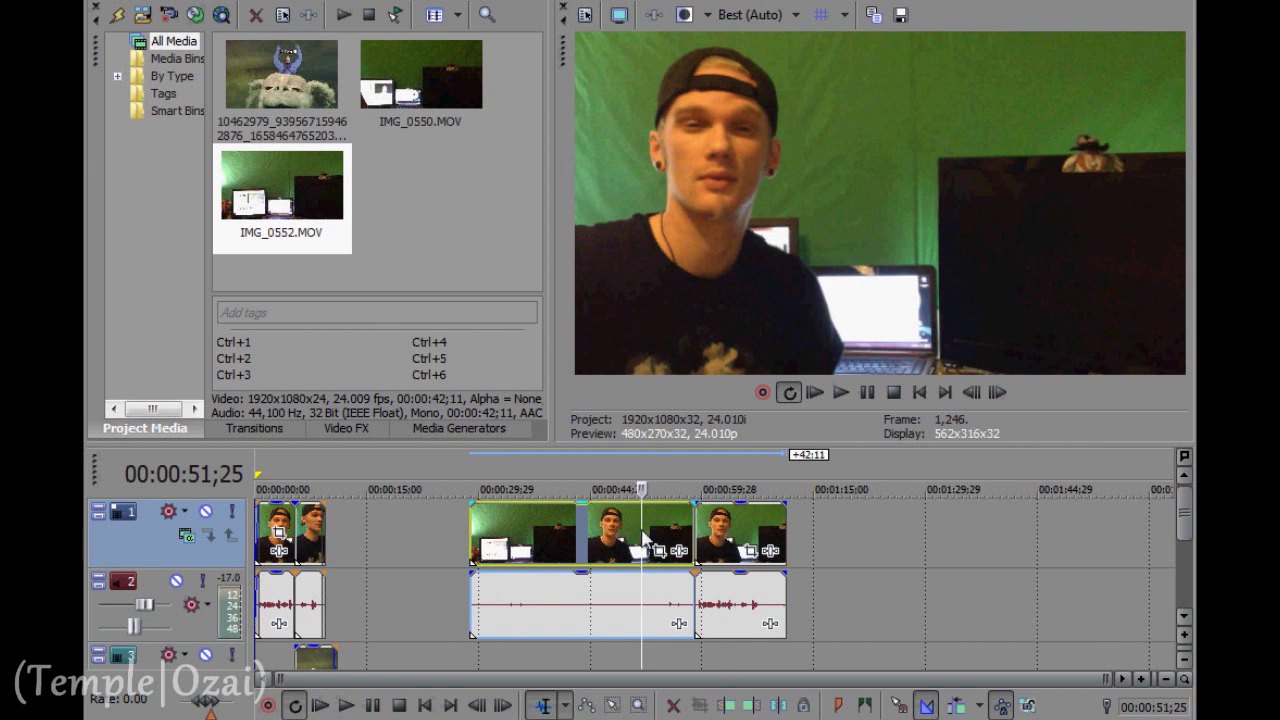
{"action": "key", "text": "Delete"}
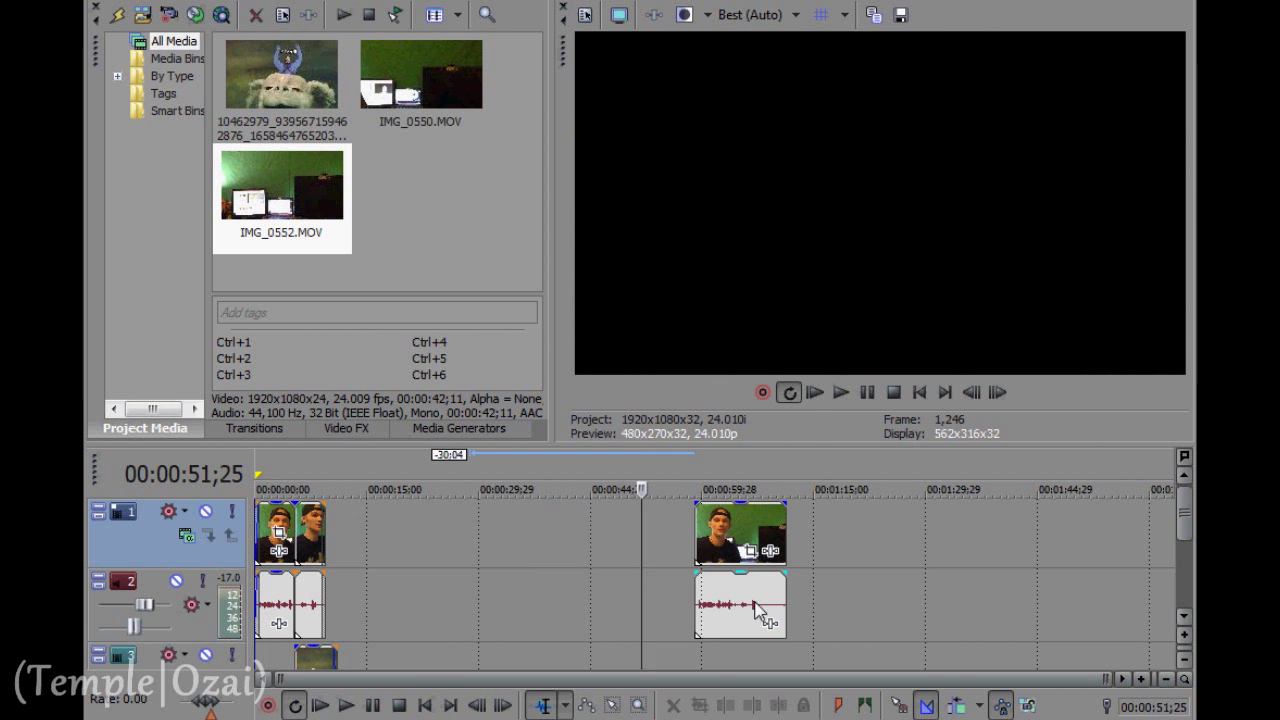
{"action": "left_click_drag", "start_coordinate": [719, 535], "coordinate": [668, 533]}
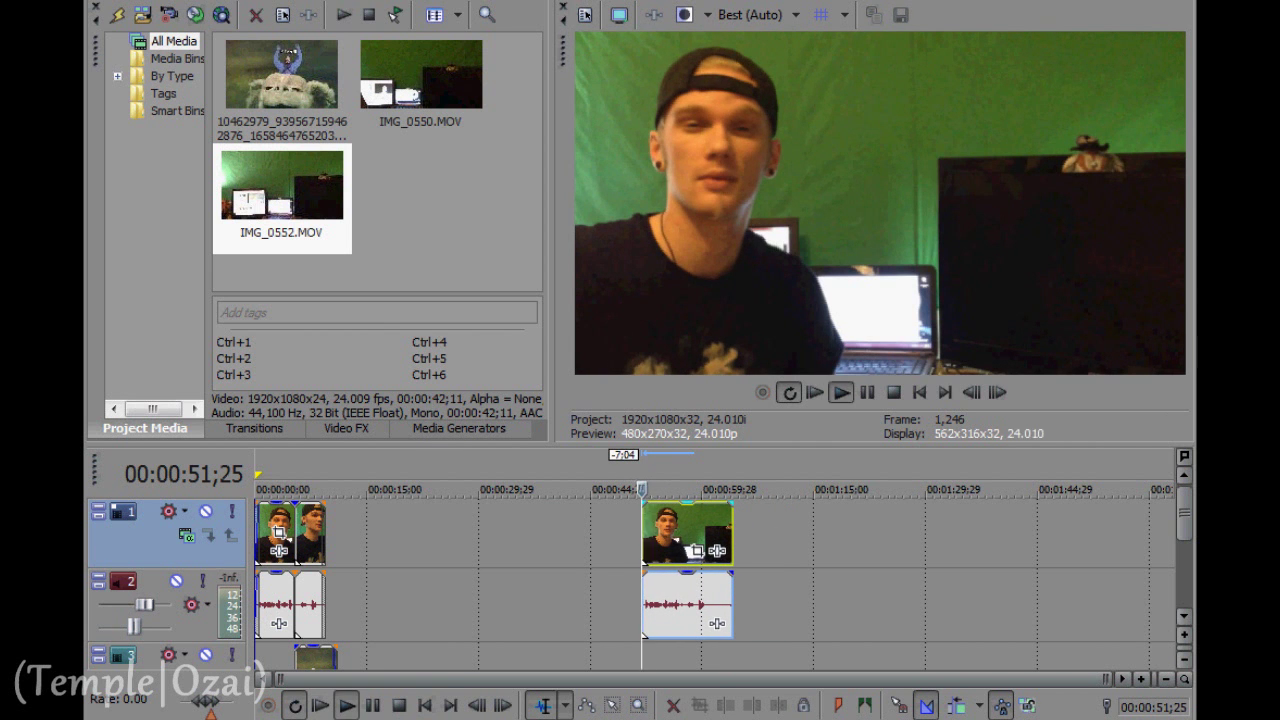
{"action": "key", "text": "space"}
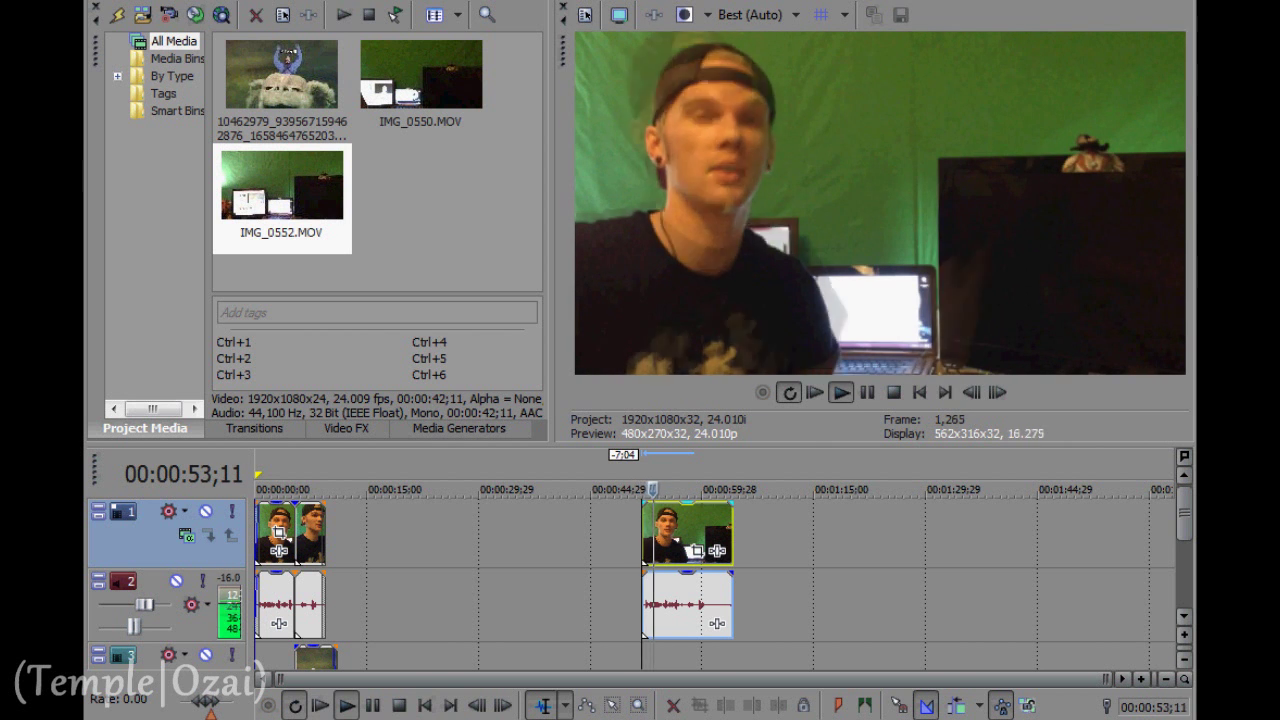
{"action": "key", "text": "space"}
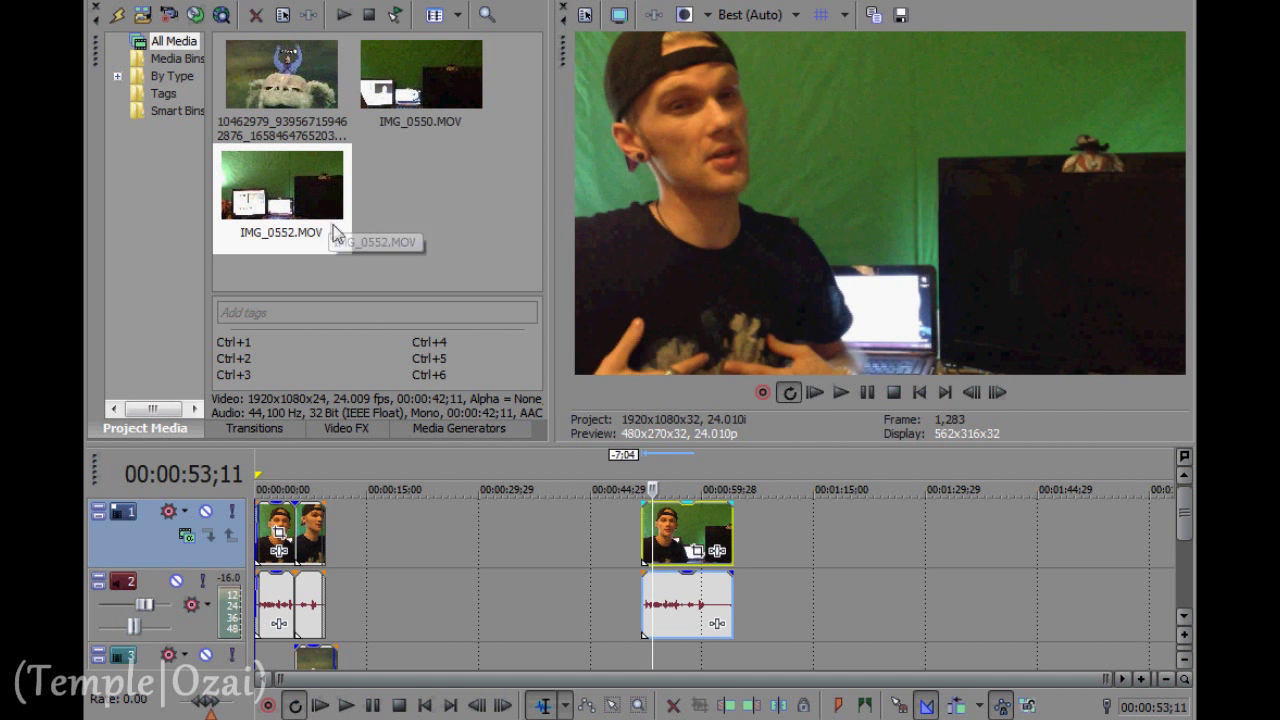
- Place the Skeletor 'MYAAH!' image on track 3 under IMG_0552.MOV, trimmed to the clip's length
{"action": "left_click", "coordinate": [275, 80]}
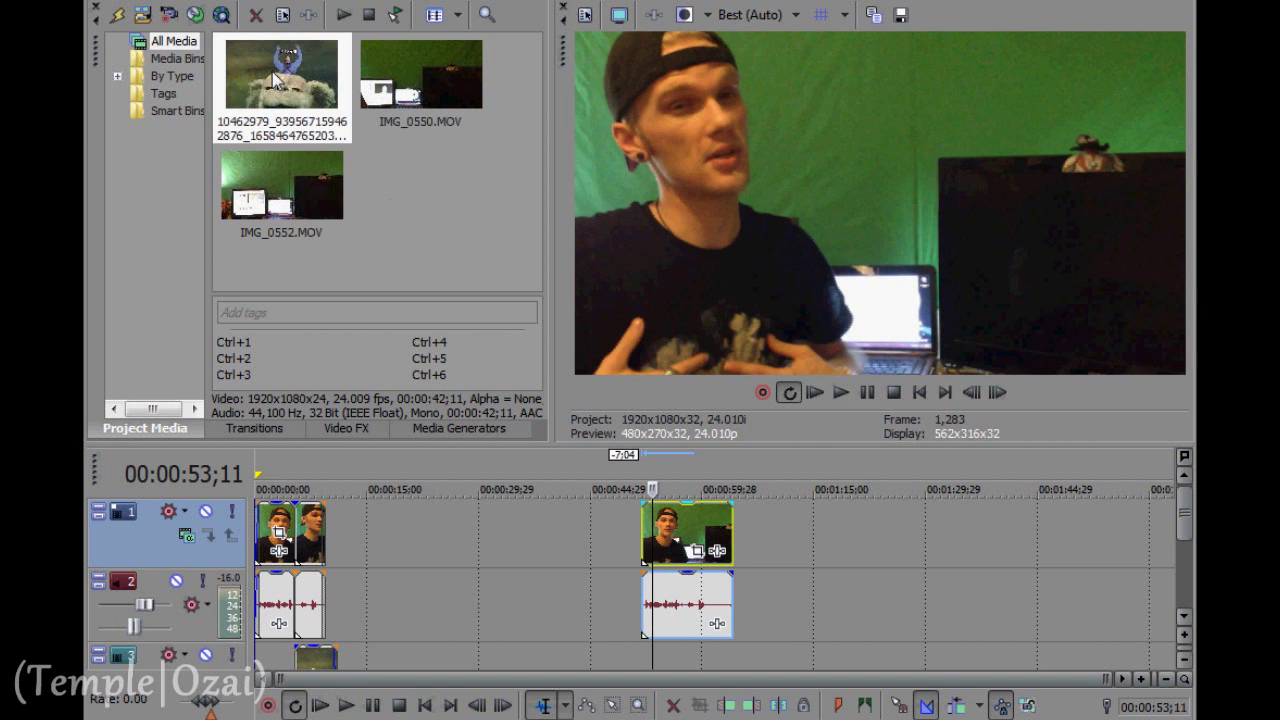
{"action": "left_click_drag", "start_coordinate": [272, 71], "coordinate": [668, 670]}
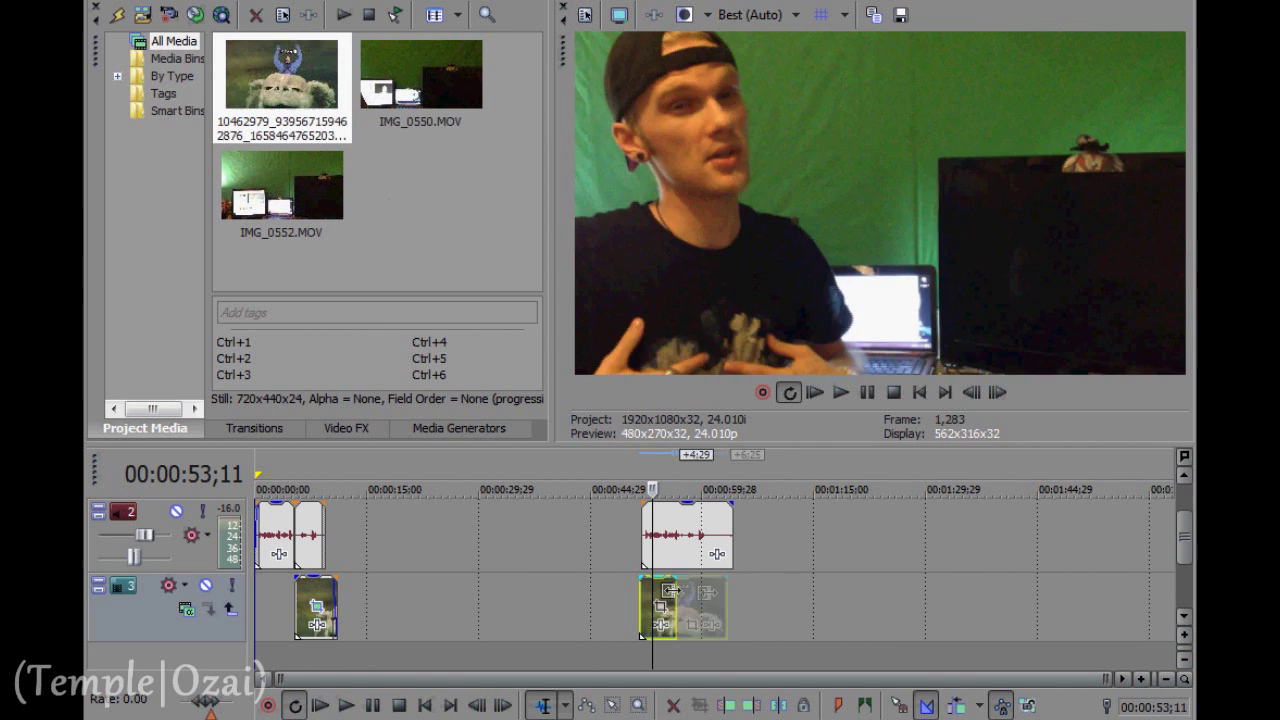
{"action": "left_click_drag", "start_coordinate": [733, 594], "coordinate": [729, 594]}
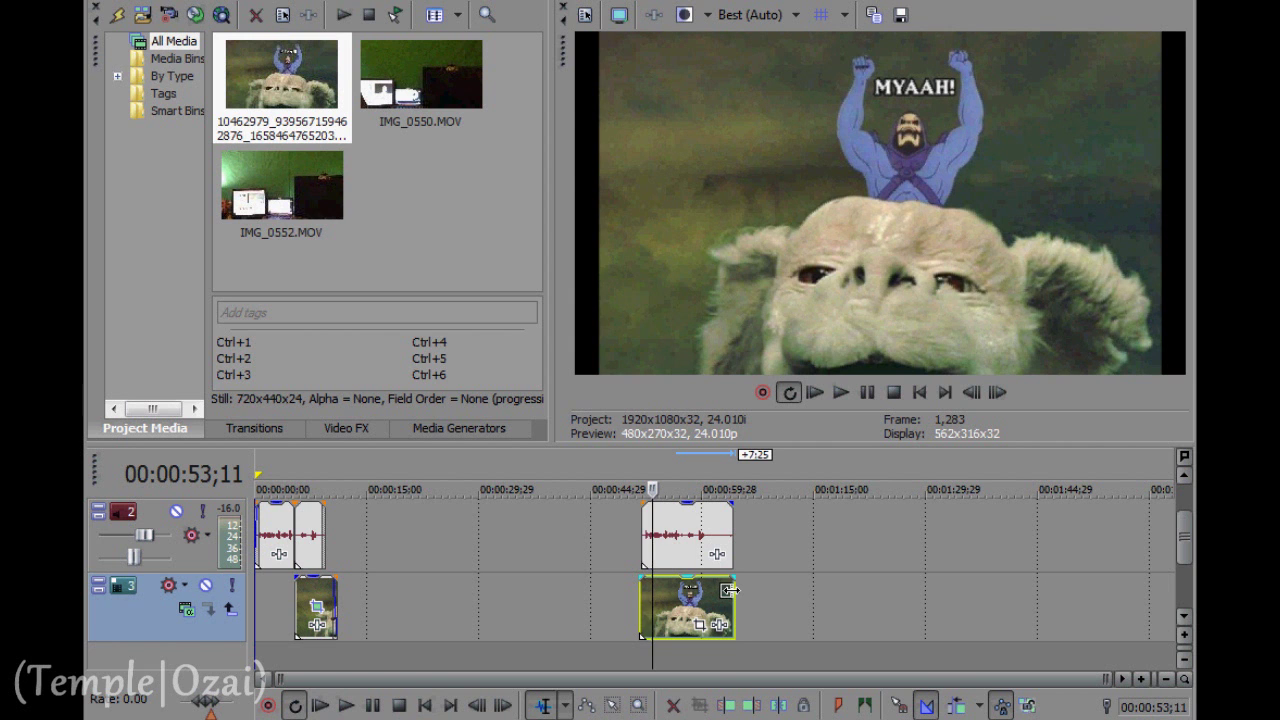
{"action": "left_click_drag", "start_coordinate": [729, 590], "coordinate": [733, 592]}
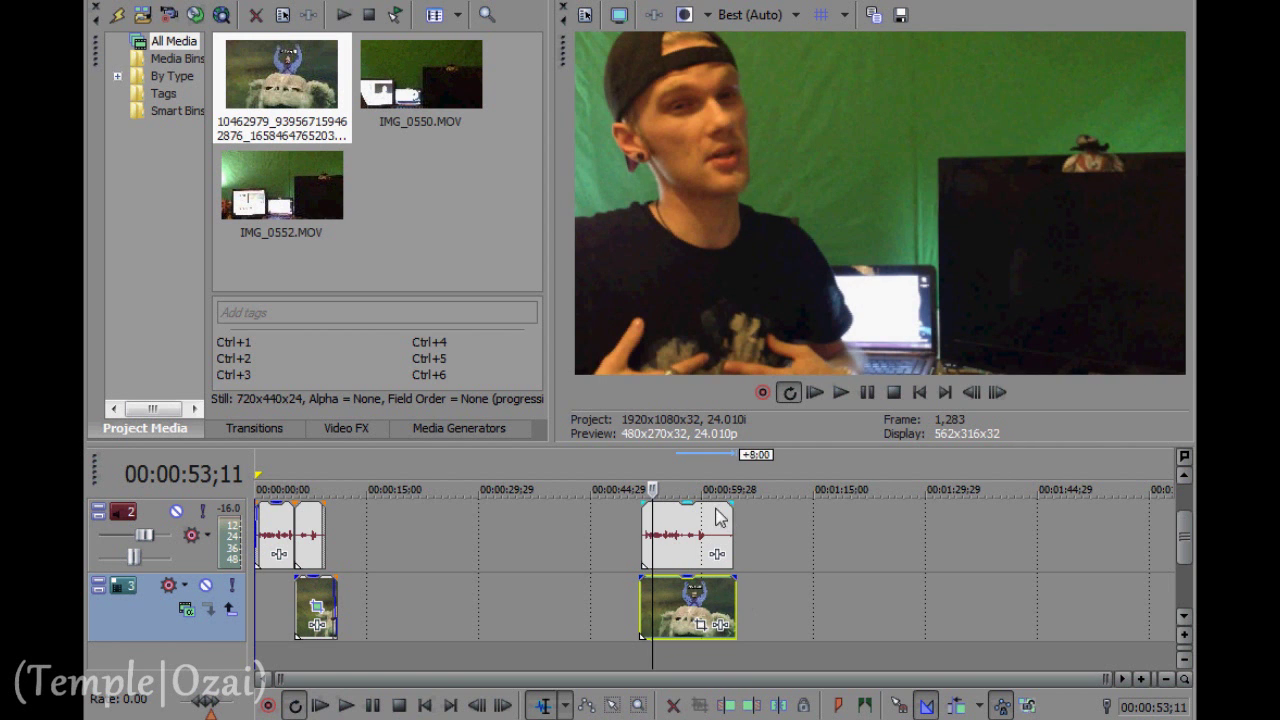
{"action": "left_click", "coordinate": [673, 464]}
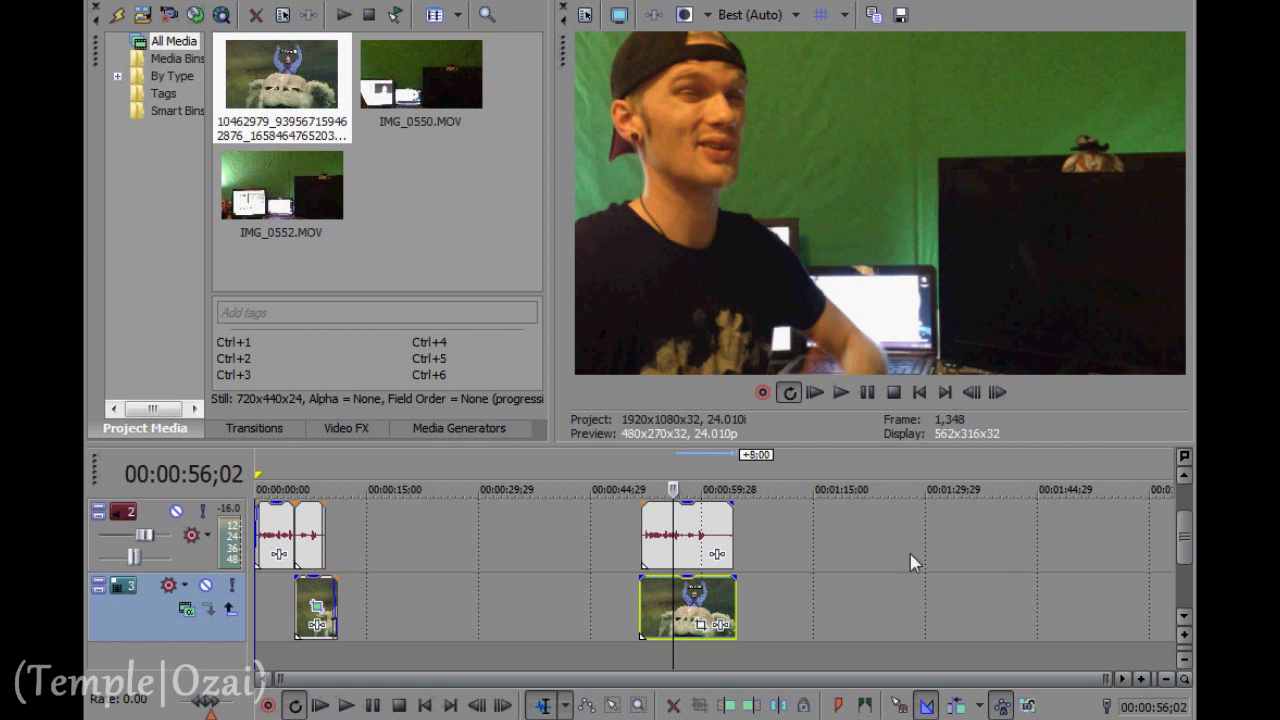
{"action": "scroll", "coordinate": [1182, 528], "scroll_direction": "up", "scroll_amount": 2}
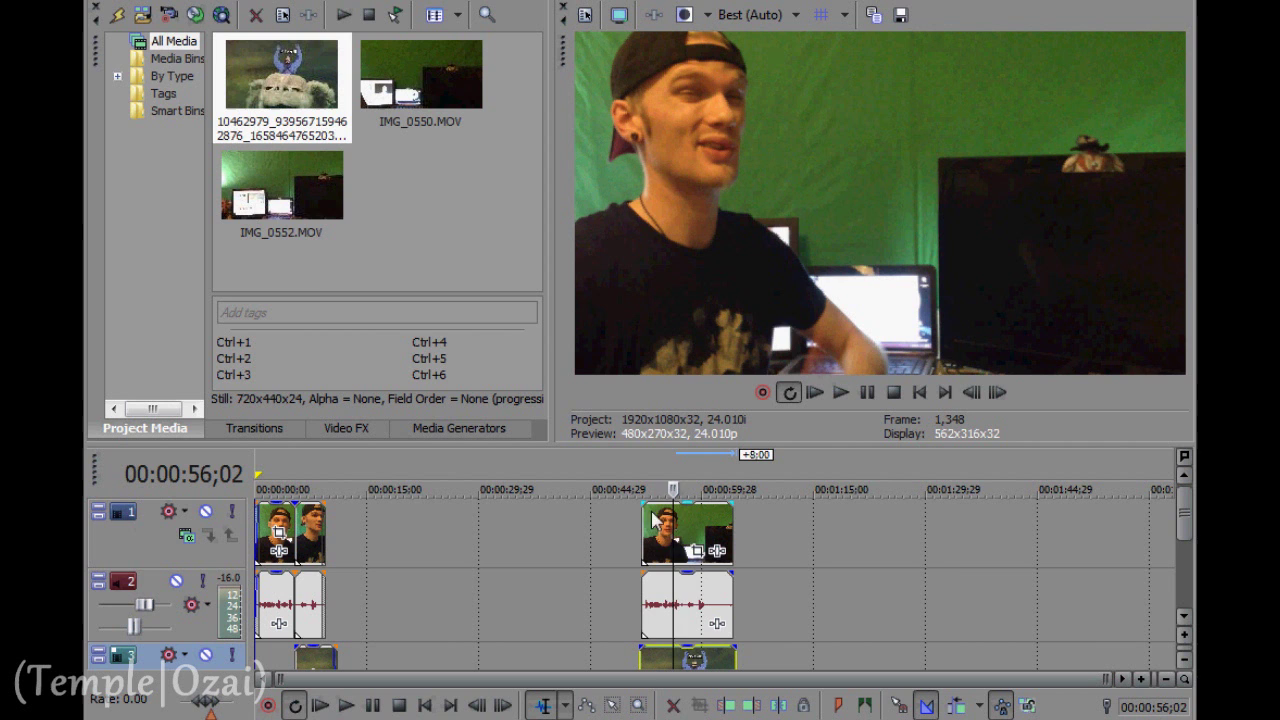
- List the Chroma Keyer presets in Video FX and locate Pure Green Screen
{"action": "left_click", "coordinate": [345, 430]}
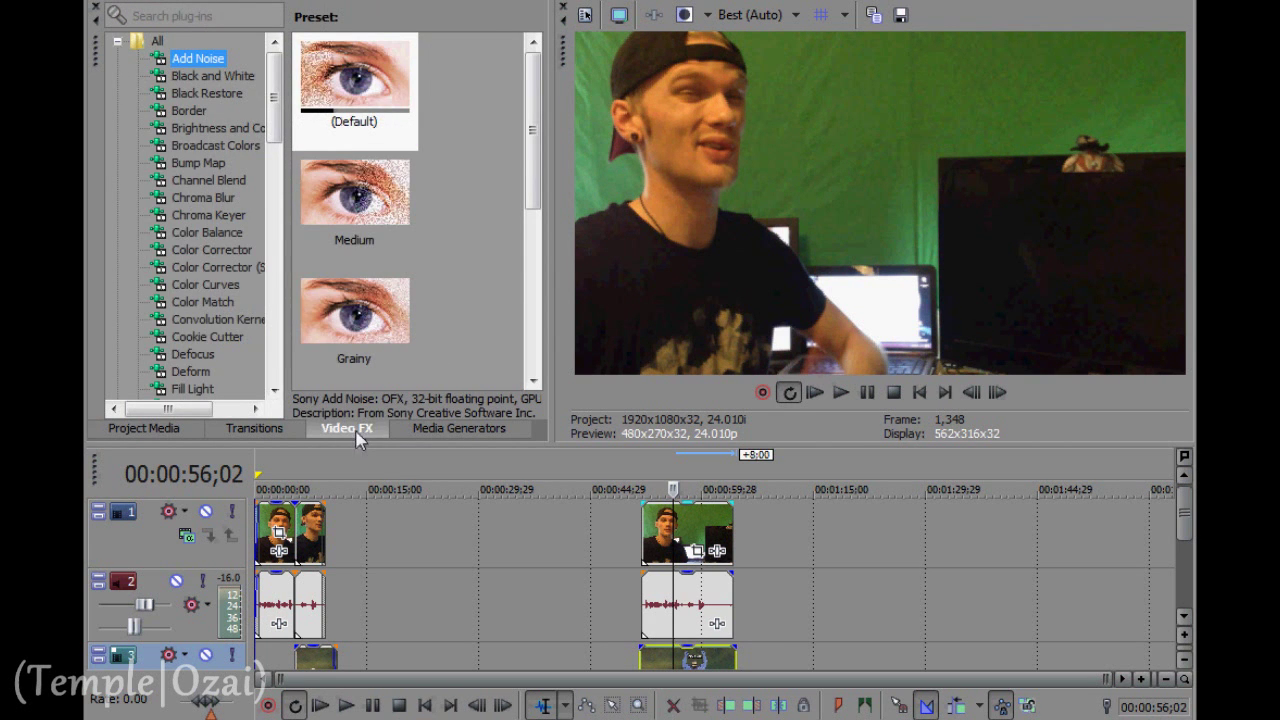
{"action": "left_click", "coordinate": [208, 219]}
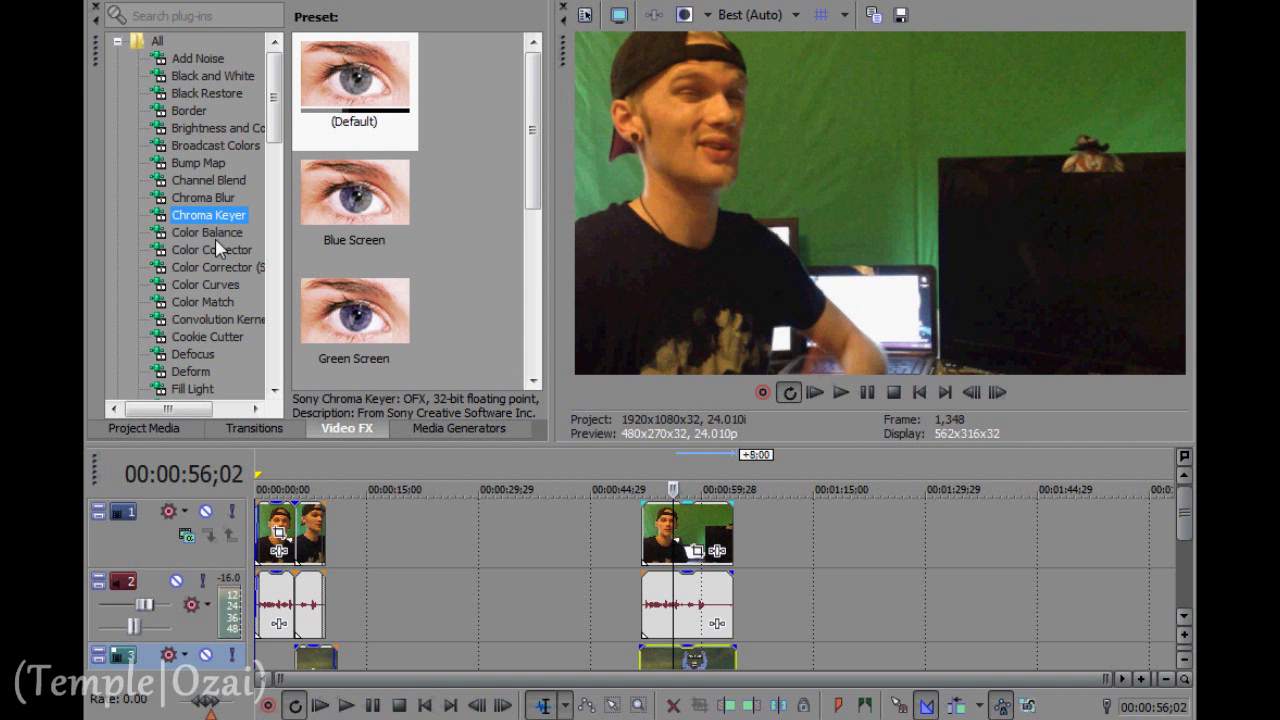
{"action": "mouse_move", "coordinate": [532, 107]}
{"action": "left_mouse_down"}
{"action": "mouse_move", "coordinate": [532, 166]}
{"action": "mouse_move", "coordinate": [532, 100]}
{"action": "left_mouse_up"}
{"action": "left_click_drag", "start_coordinate": [523, 194], "coordinate": [519, 305]}
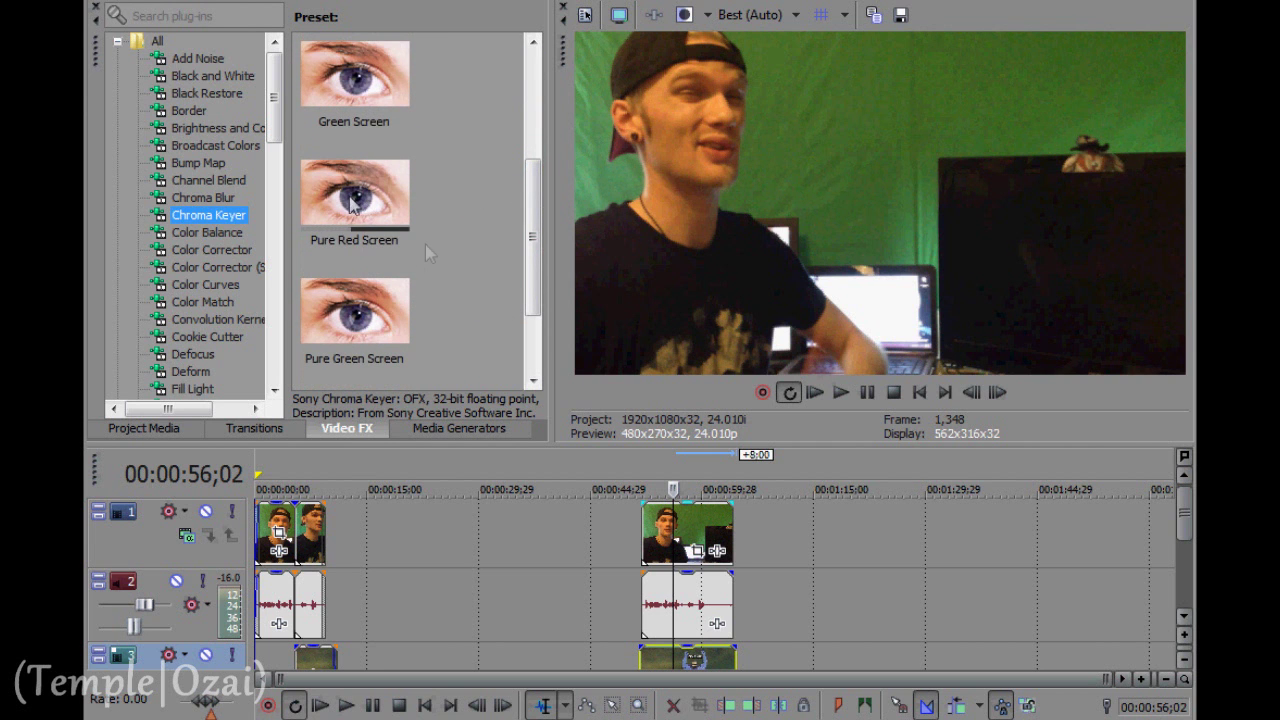
{"action": "left_click_drag", "start_coordinate": [527, 262], "coordinate": [527, 318]}
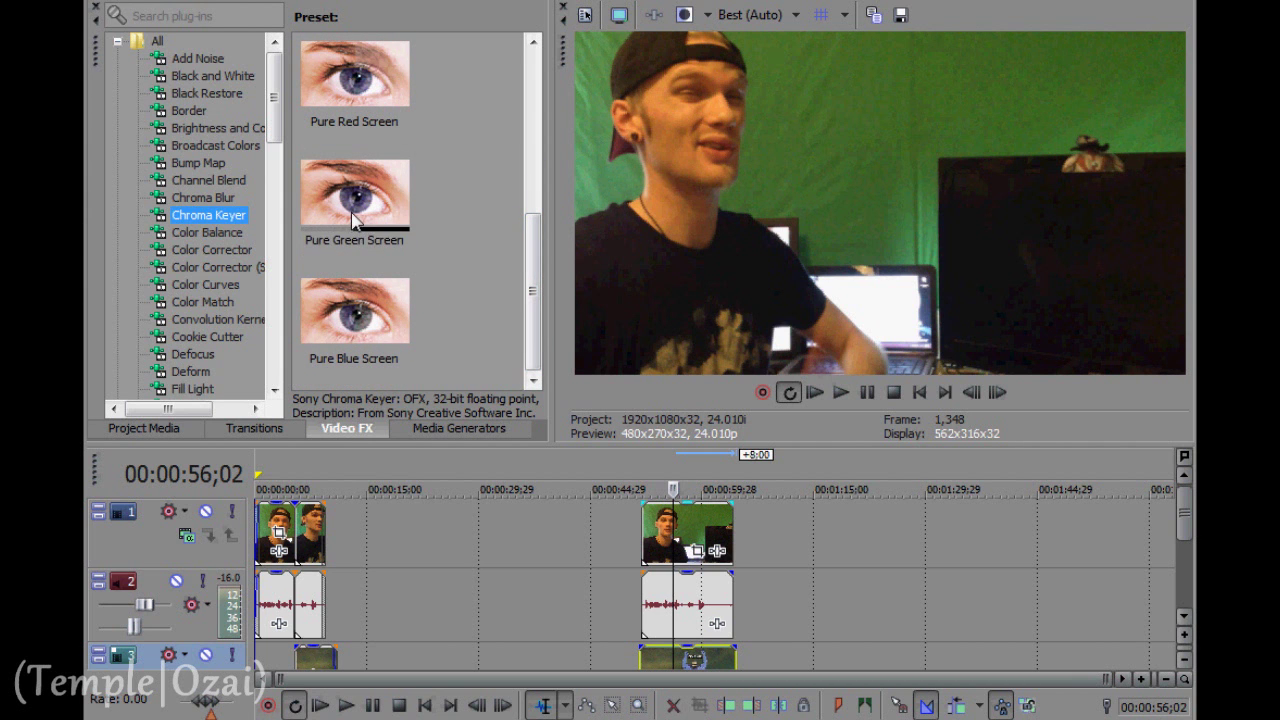
{"action": "left_click_drag", "start_coordinate": [353, 220], "coordinate": [458, 375]}
{"action": "left_click_drag", "start_coordinate": [530, 440], "coordinate": [356, 206]}
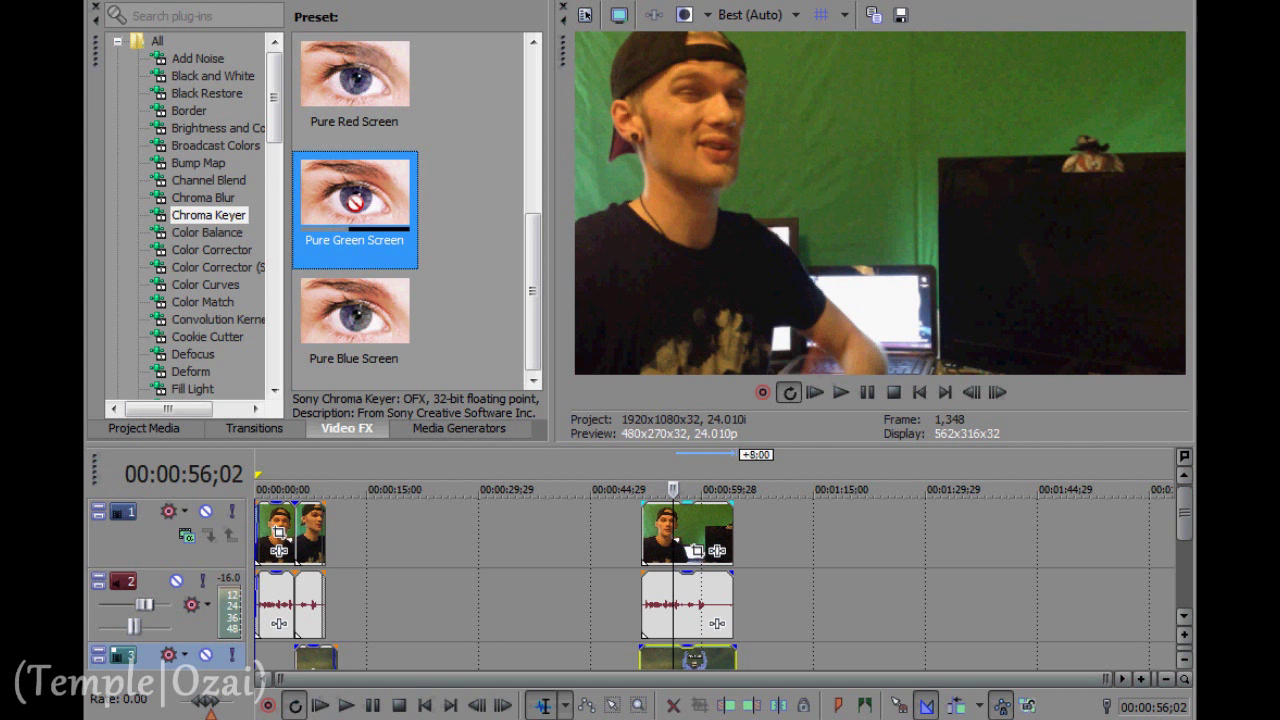
- Apply Chroma Keyer's Pure Green Screen preset to the IMG_0552.MOV event on track 1
{"action": "left_click_drag", "start_coordinate": [362, 228], "coordinate": [684, 532]}
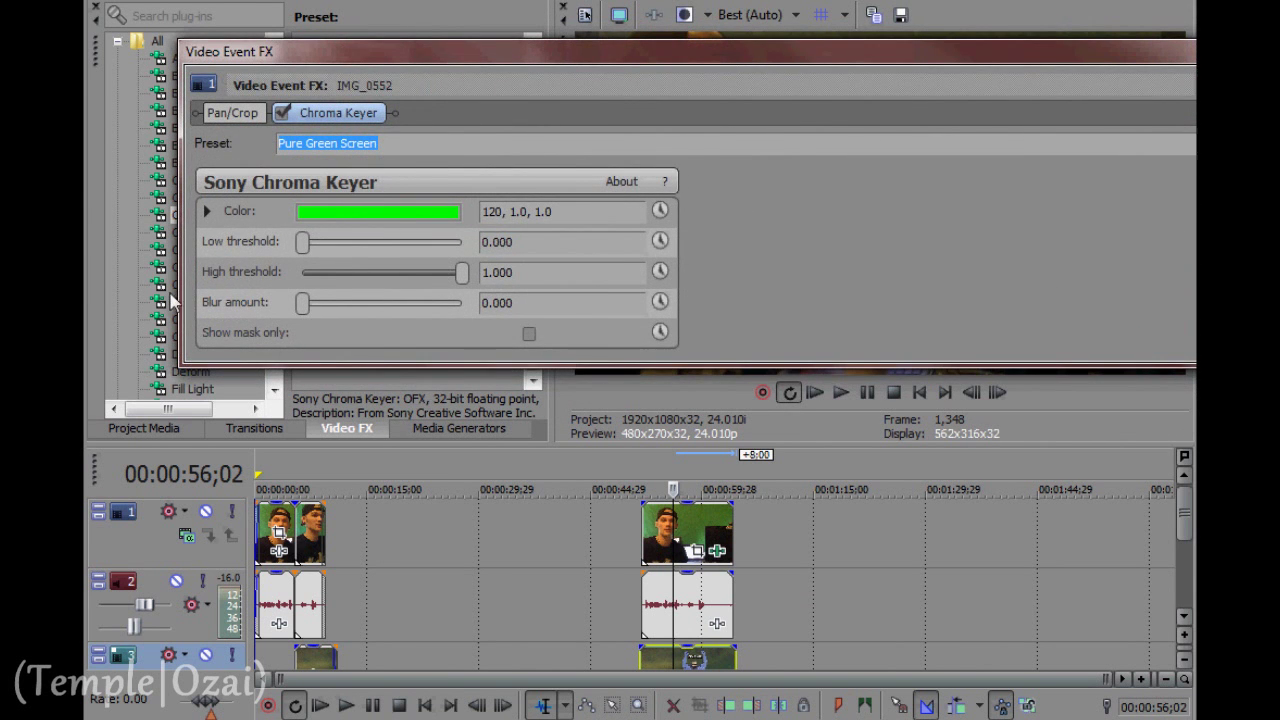
- Narrow the Video Event FX window and move it to the upper left, uncovering the preview
{"action": "left_click_drag", "start_coordinate": [180, 289], "coordinate": [818, 326]}
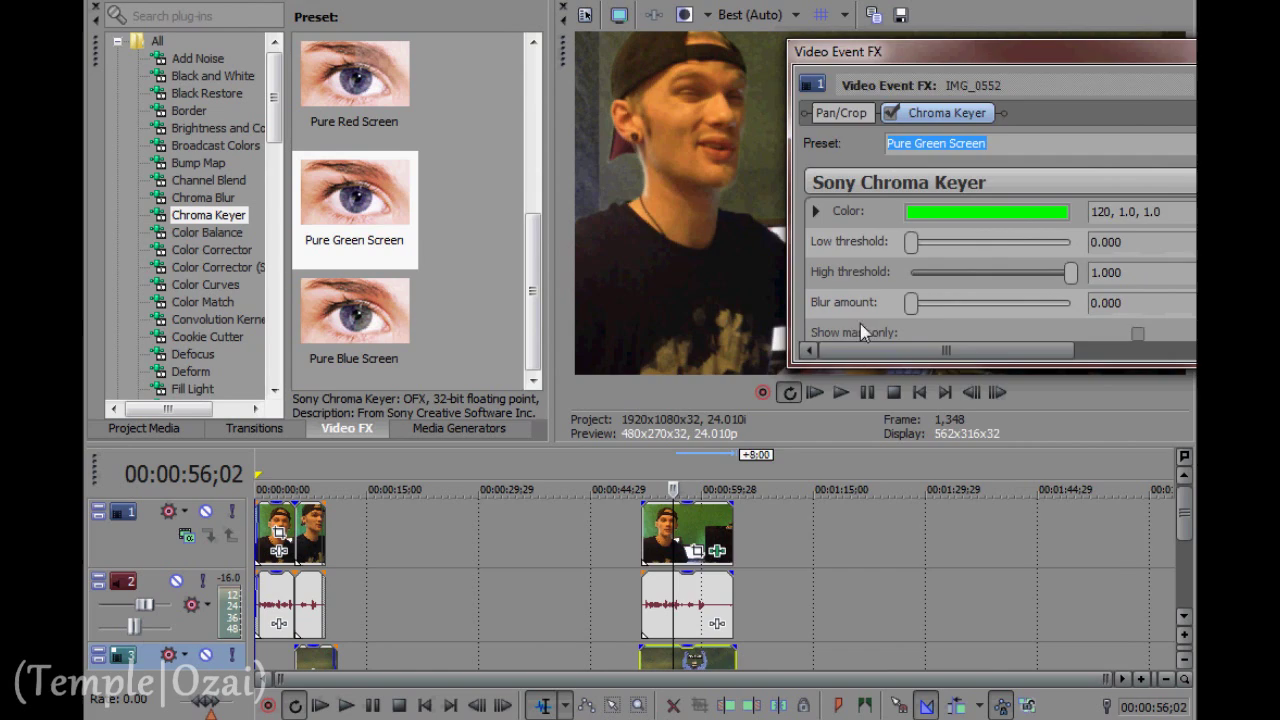
{"action": "left_click_drag", "start_coordinate": [922, 67], "coordinate": [218, 16]}
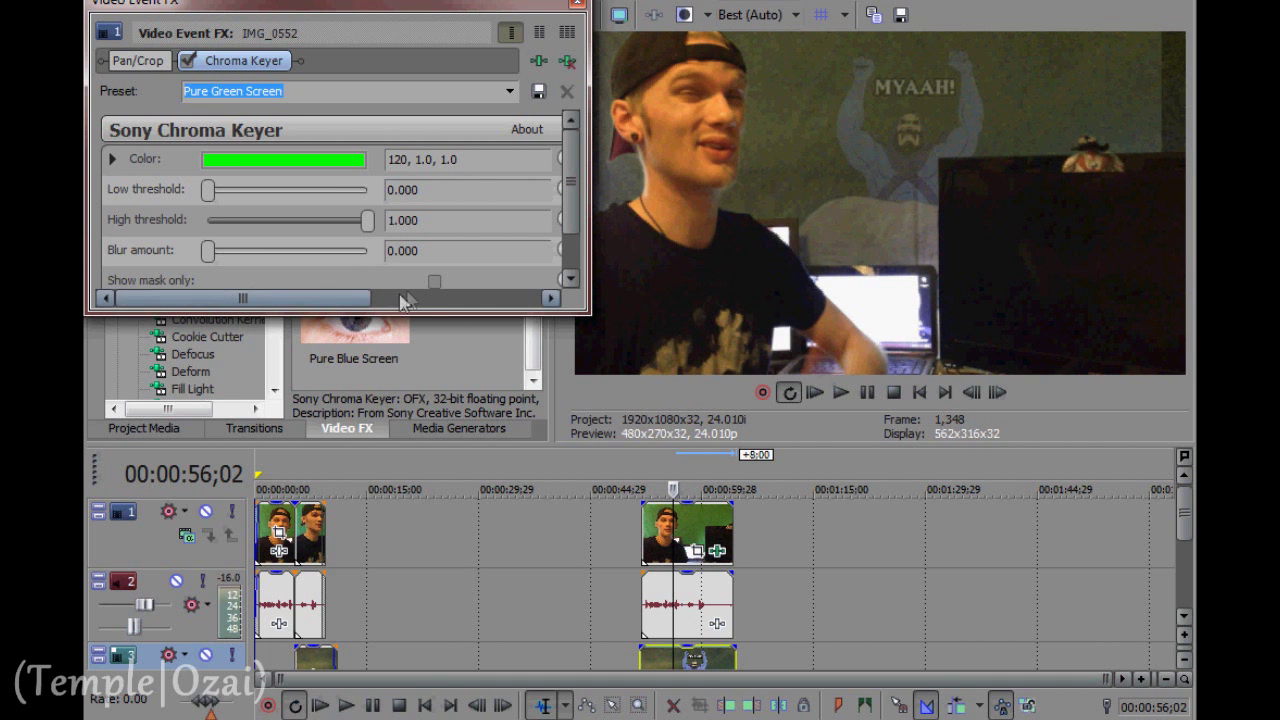
- Enable Show mask only, then make first adjustments to the high and low threshold sliders
{"action": "left_click", "coordinate": [434, 281]}
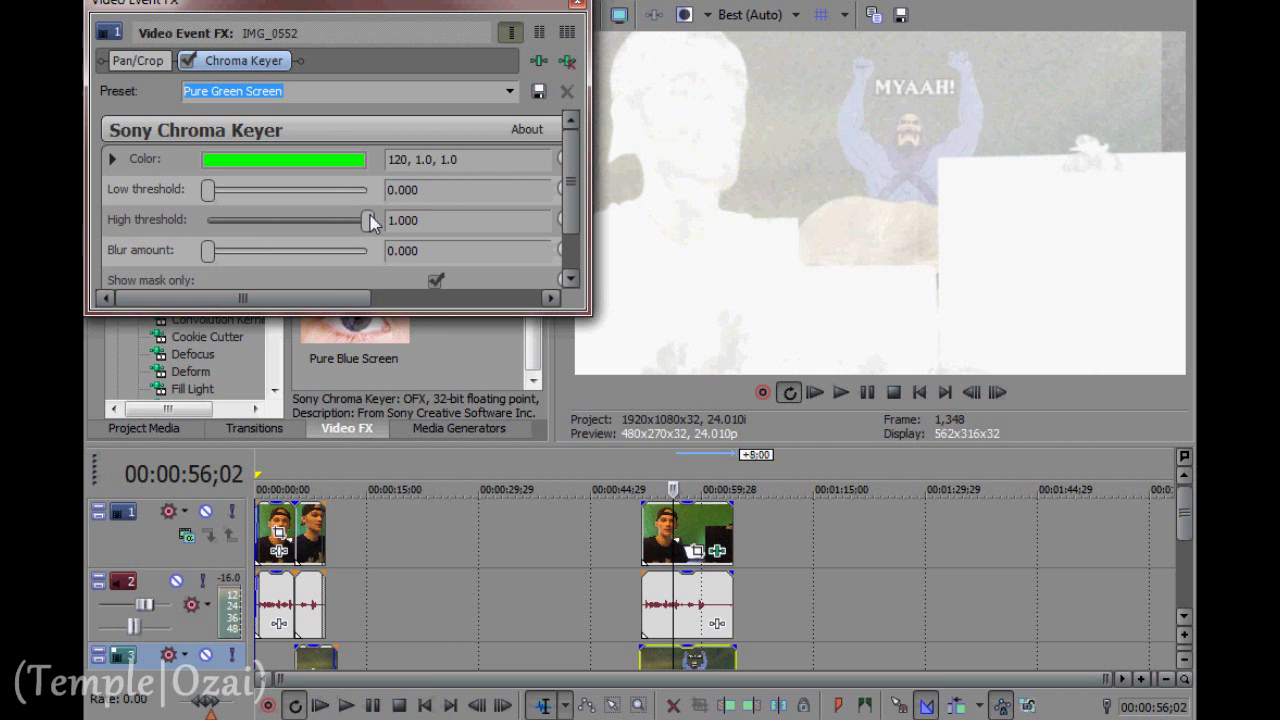
{"action": "mouse_move", "coordinate": [369, 219]}
{"action": "left_mouse_down"}
{"action": "mouse_move", "coordinate": [334, 219]}
{"action": "mouse_move", "coordinate": [370, 233]}
{"action": "mouse_move", "coordinate": [212, 226]}
{"action": "mouse_move", "coordinate": [370, 246]}
{"action": "mouse_move", "coordinate": [358, 229]}
{"action": "left_mouse_up"}
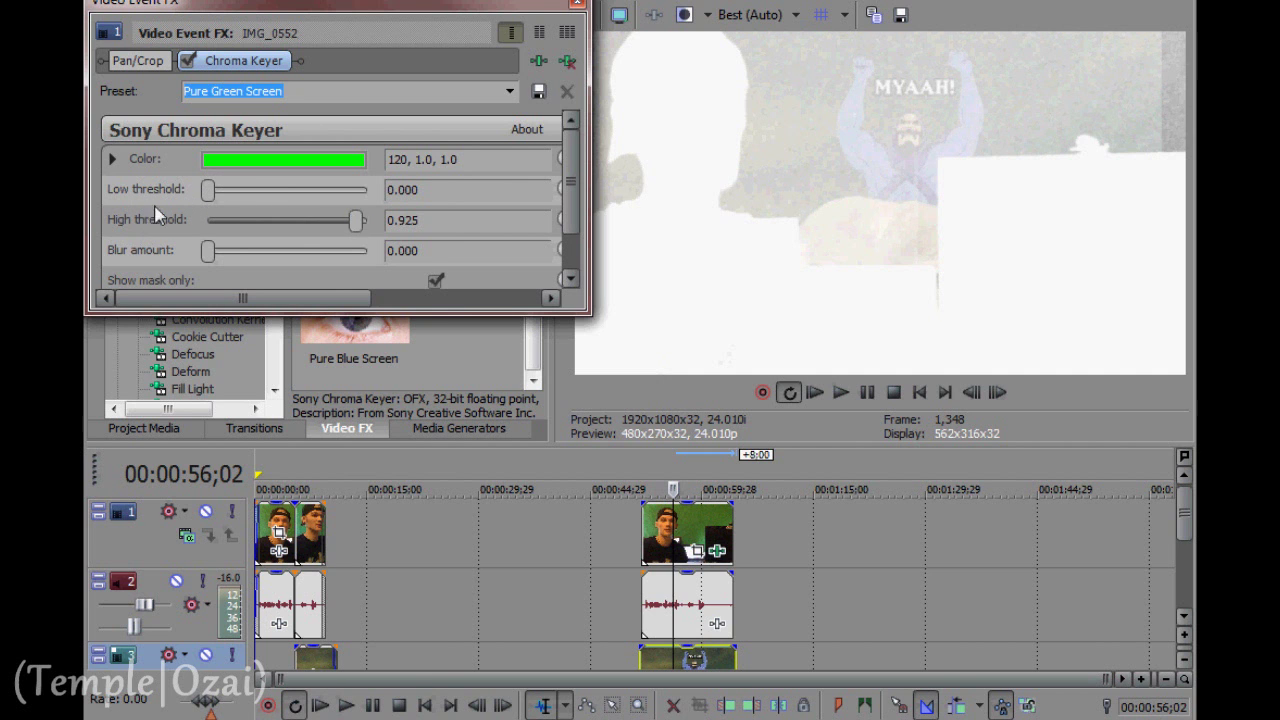
{"action": "mouse_move", "coordinate": [208, 190]}
{"action": "left_mouse_down"}
{"action": "mouse_move", "coordinate": [242, 195]}
{"action": "mouse_move", "coordinate": [218, 194]}
{"action": "left_mouse_up"}
- Alternate the low and high threshold sliders until low is 0.653 and high 0.905
{"action": "left_click_drag", "start_coordinate": [213, 196], "coordinate": [262, 195]}
{"action": "mouse_move", "coordinate": [357, 226]}
{"action": "left_mouse_down"}
{"action": "mouse_move", "coordinate": [342, 222]}
{"action": "mouse_move", "coordinate": [371, 229]}
{"action": "left_mouse_up"}
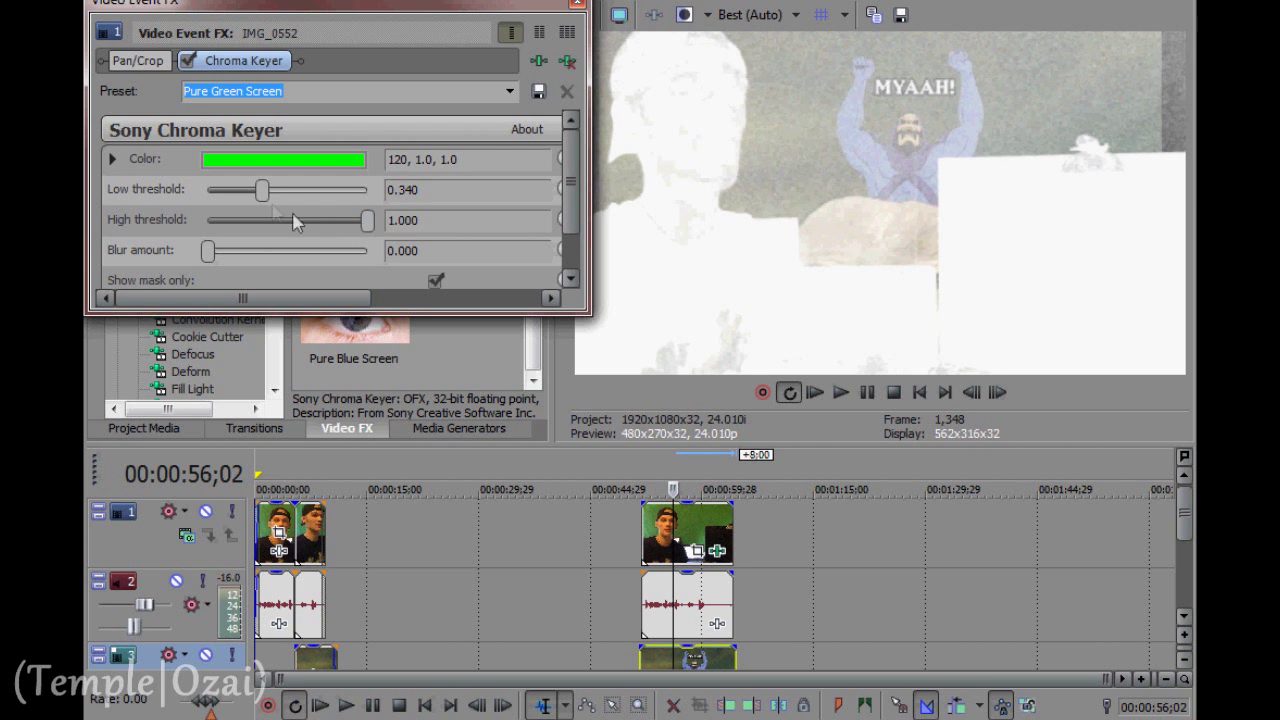
{"action": "left_click_drag", "start_coordinate": [263, 193], "coordinate": [282, 200]}
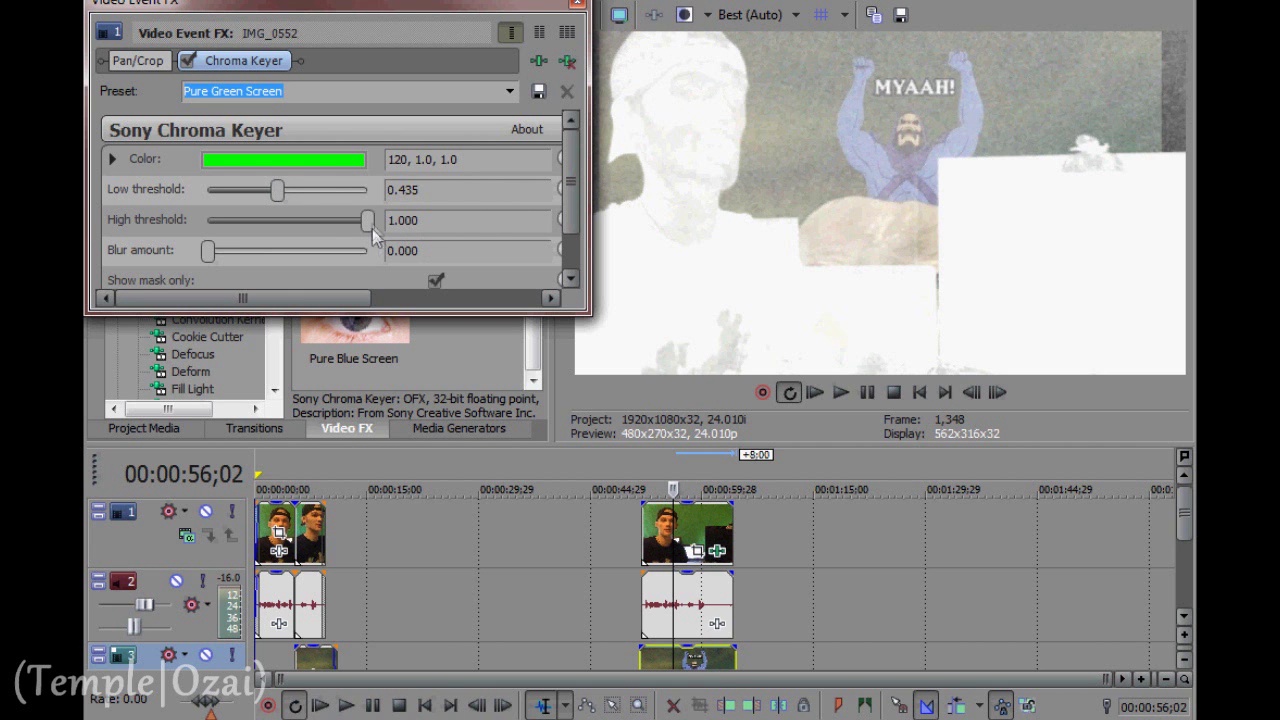
{"action": "left_click_drag", "start_coordinate": [367, 221], "coordinate": [357, 222]}
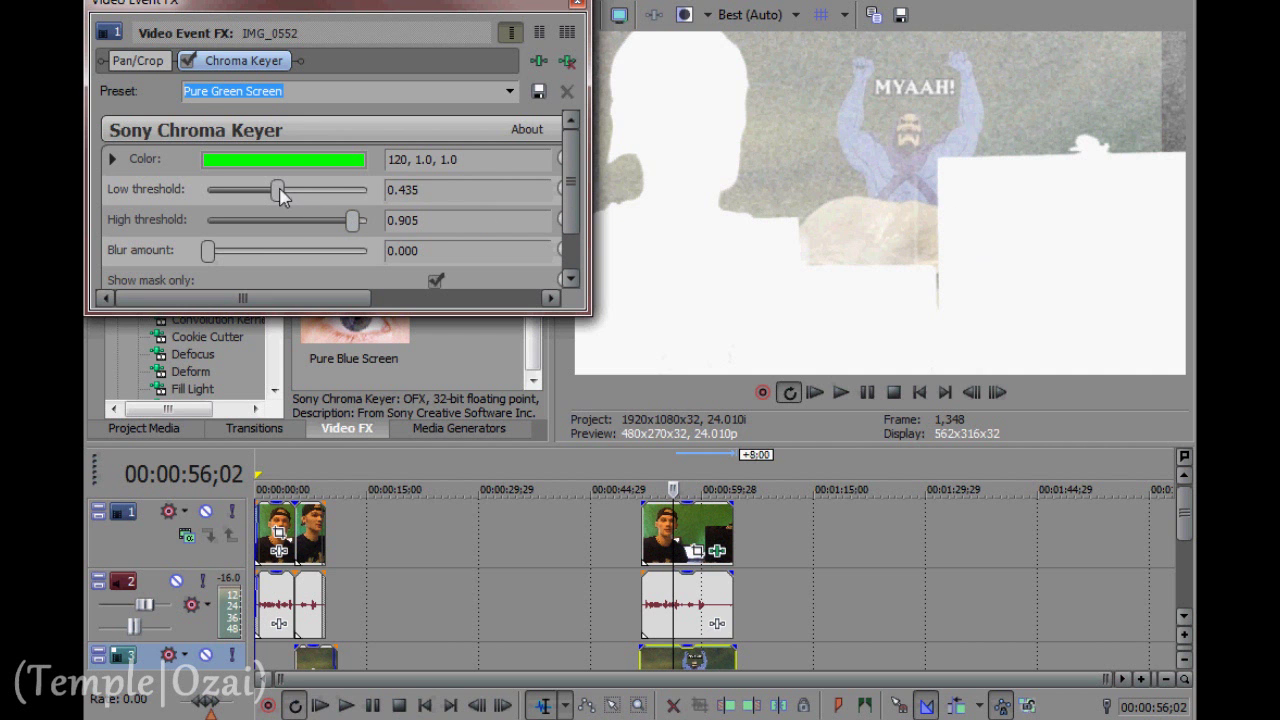
{"action": "left_click_drag", "start_coordinate": [282, 196], "coordinate": [316, 200]}
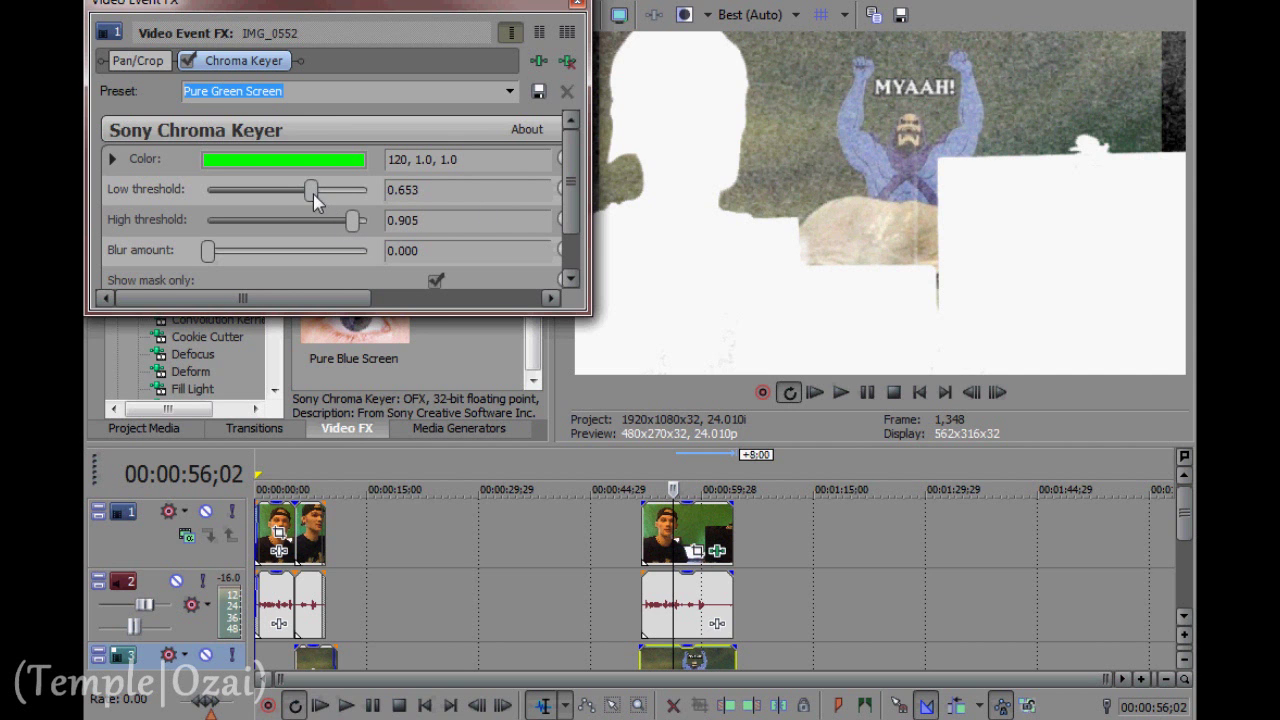
- Fine-tune the Chroma Keyer thresholds to low 0.796 and high 0.844 while viewing the mask
{"action": "left_click_drag", "start_coordinate": [310, 200], "coordinate": [327, 200]}
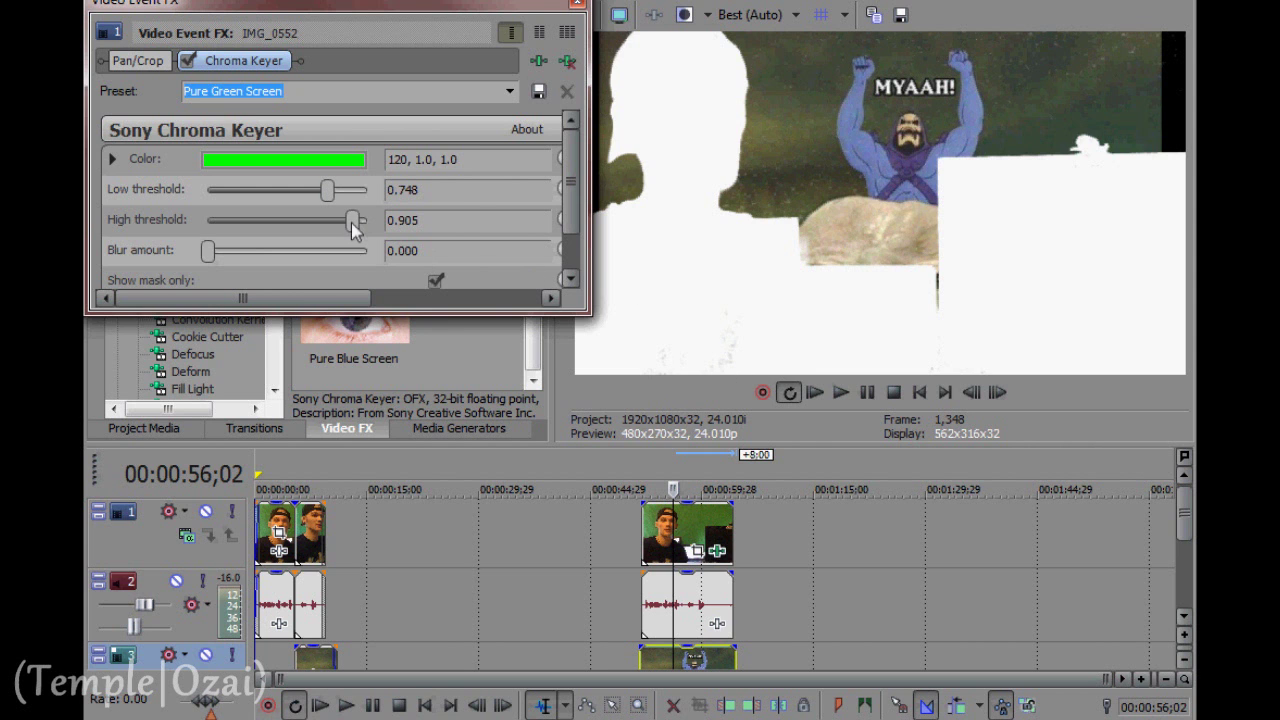
{"action": "left_click_drag", "start_coordinate": [351, 222], "coordinate": [349, 217]}
{"action": "left_click_drag", "start_coordinate": [353, 220], "coordinate": [343, 222]}
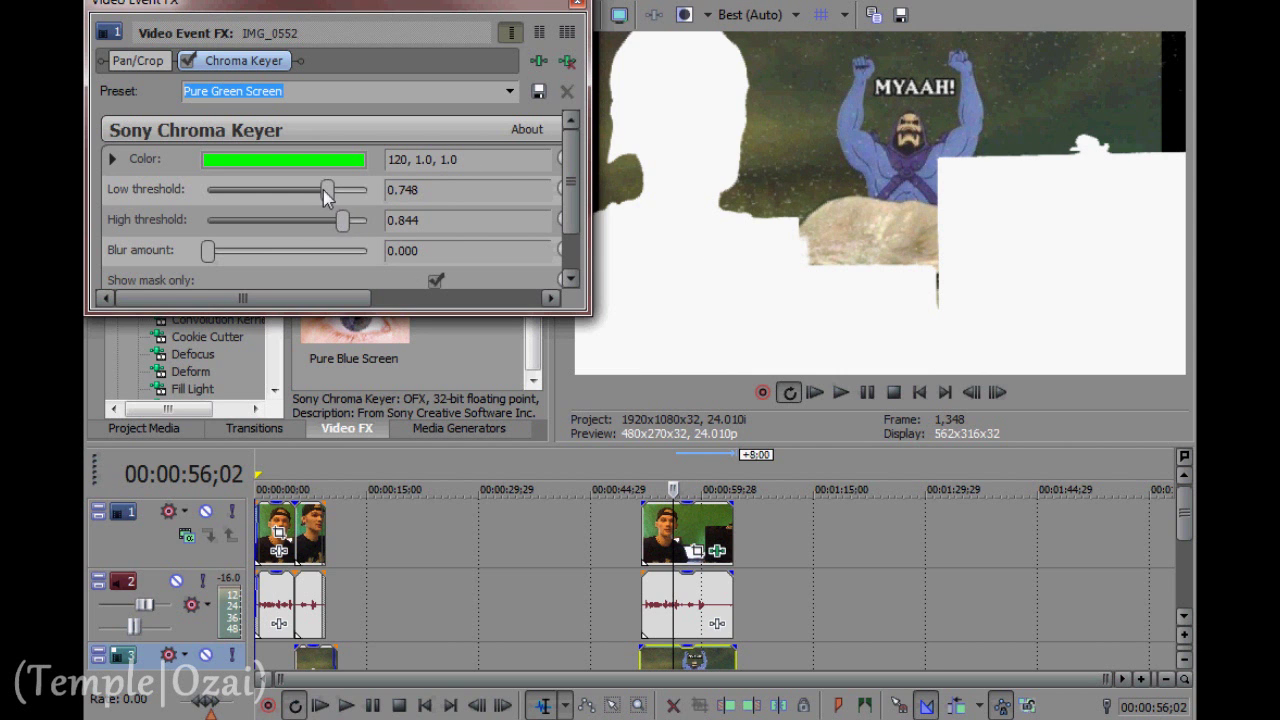
{"action": "left_click_drag", "start_coordinate": [325, 190], "coordinate": [335, 200]}
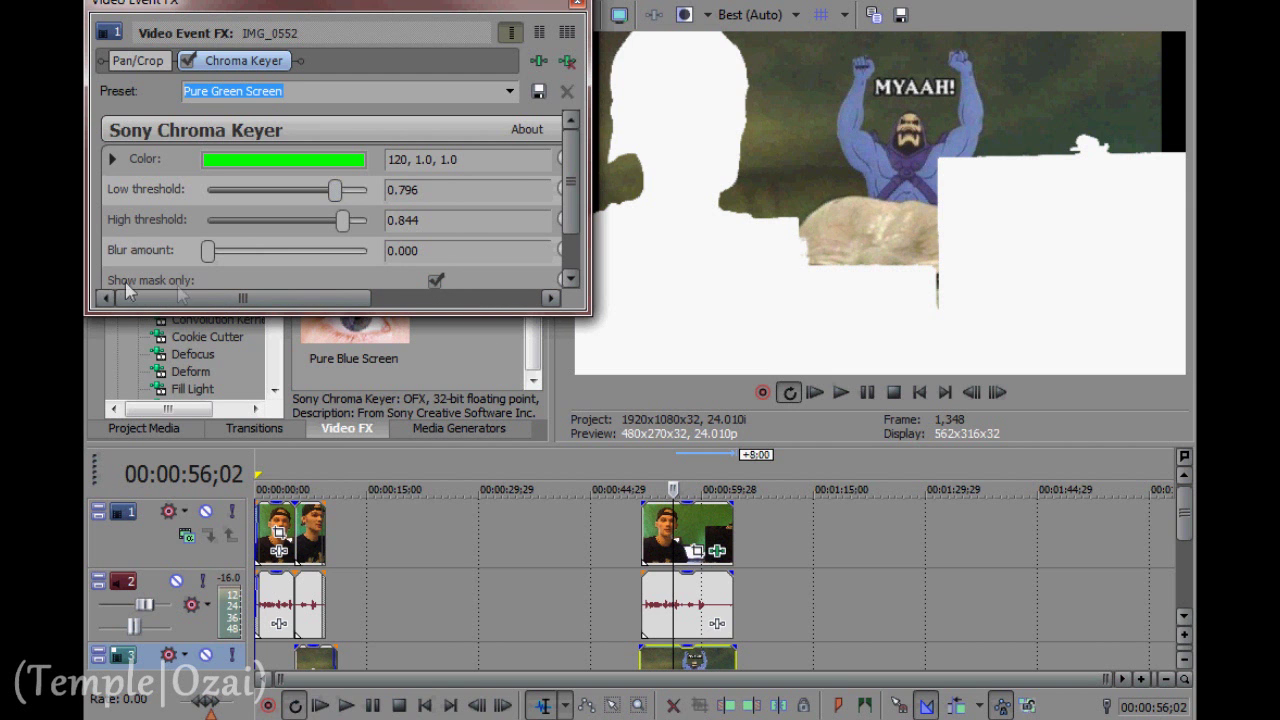
- Turn off Show mask only, set blur to 0.041, and raise the low threshold to 0.871
{"action": "left_click", "coordinate": [436, 282]}
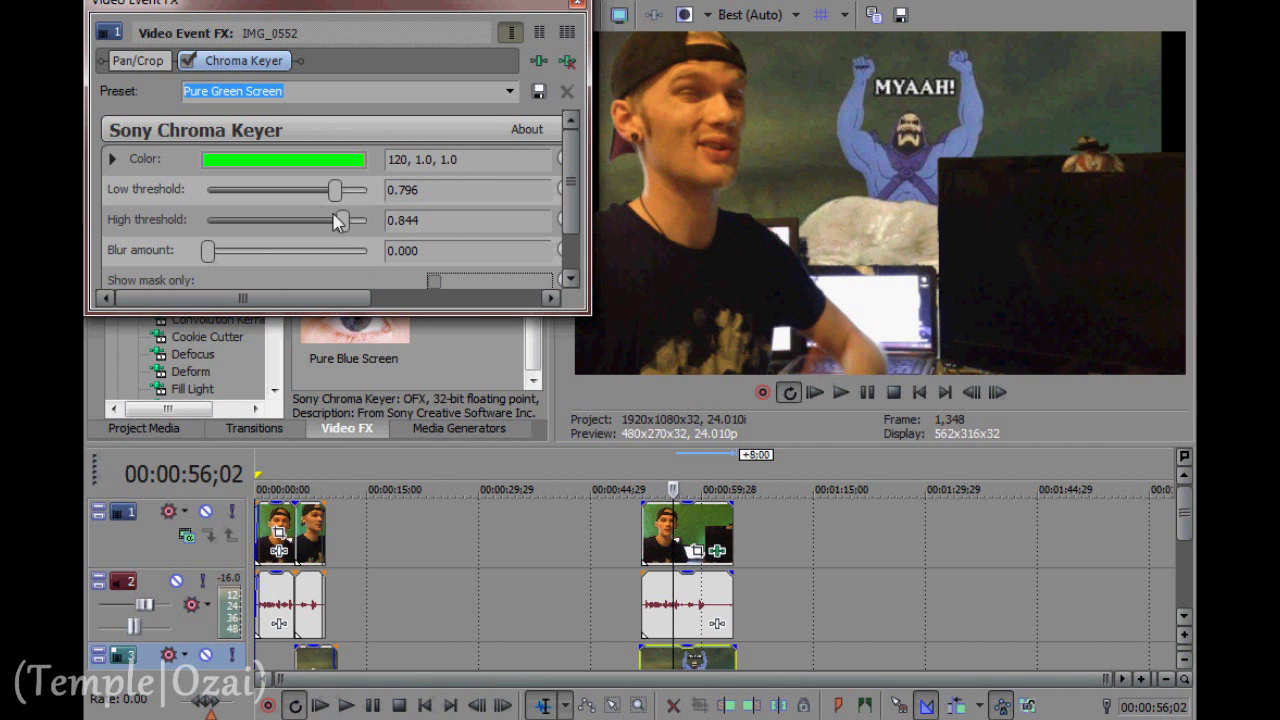
{"action": "left_click", "coordinate": [209, 252]}
{"action": "left_click_drag", "start_coordinate": [212, 254], "coordinate": [220, 256]}
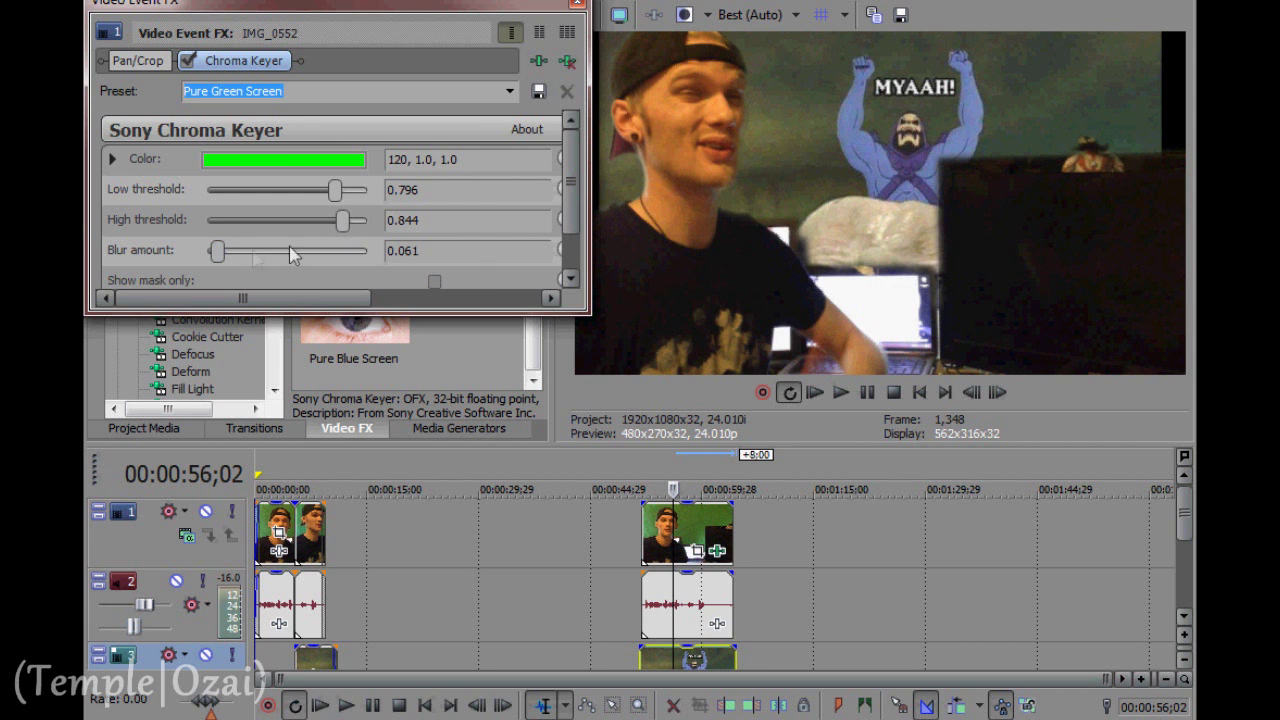
{"action": "left_click_drag", "start_coordinate": [219, 254], "coordinate": [215, 252]}
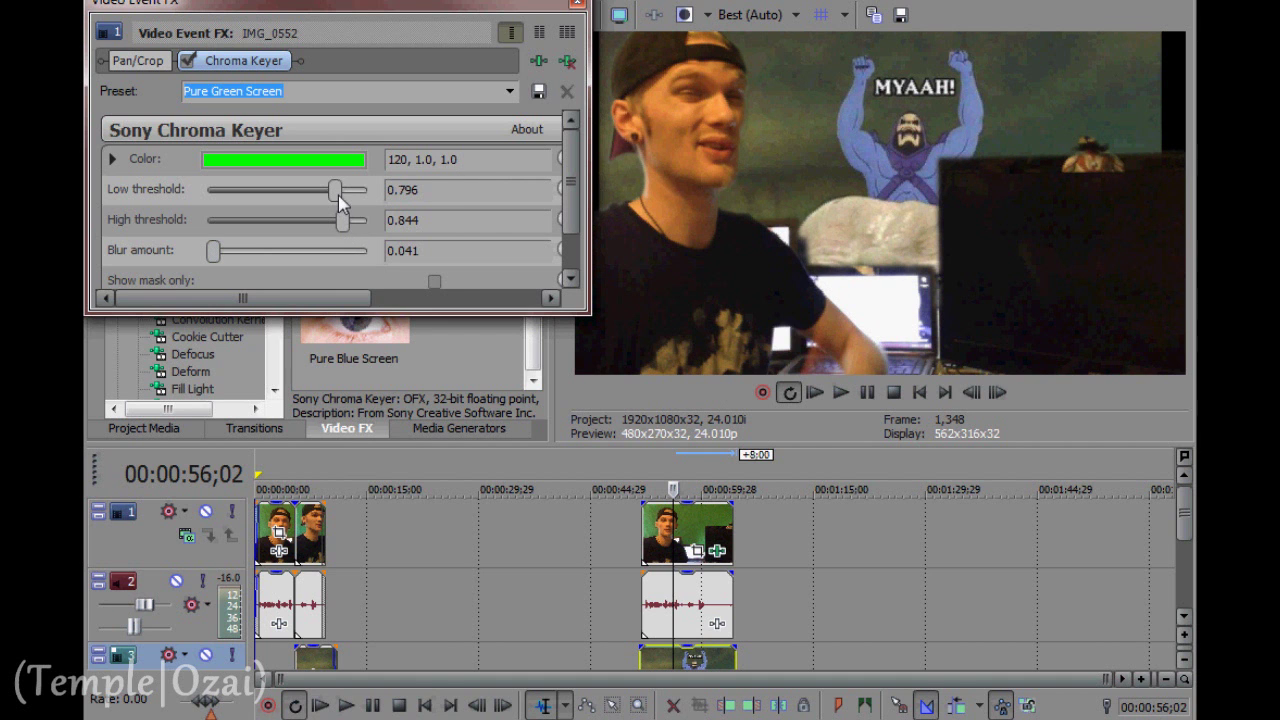
{"action": "left_click_drag", "start_coordinate": [338, 195], "coordinate": [347, 199]}
- Tune Chroma Keyer to low threshold 0.871, high 0.687 and blur 0.054, then rewind to review
{"action": "left_click_drag", "start_coordinate": [341, 198], "coordinate": [345, 199]}
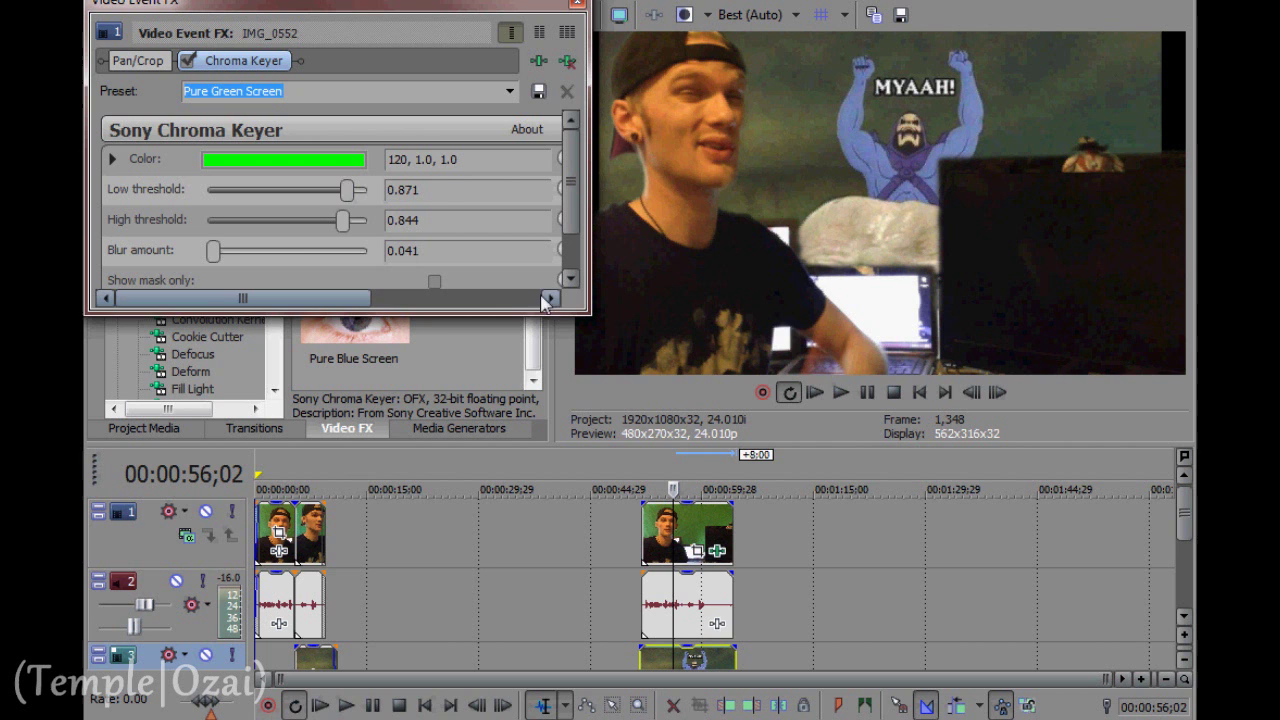
{"action": "left_click_drag", "start_coordinate": [343, 221], "coordinate": [356, 196]}
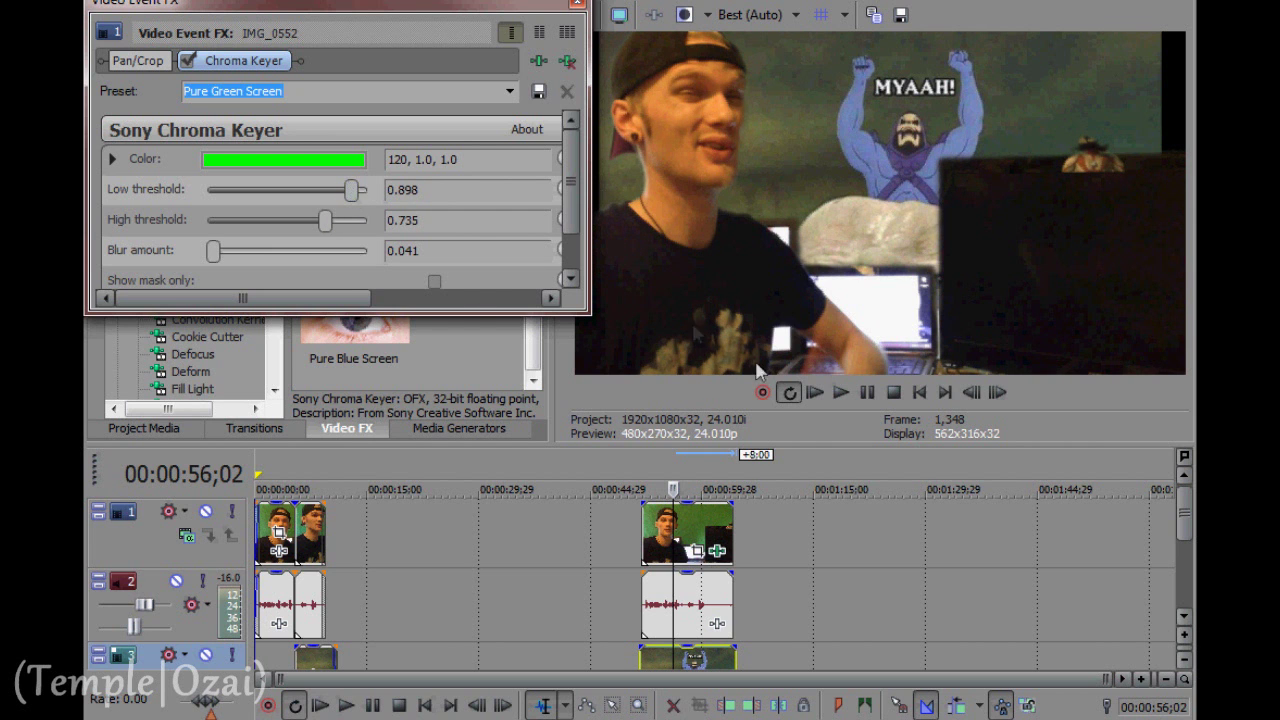
{"action": "left_click_drag", "start_coordinate": [351, 193], "coordinate": [346, 195]}
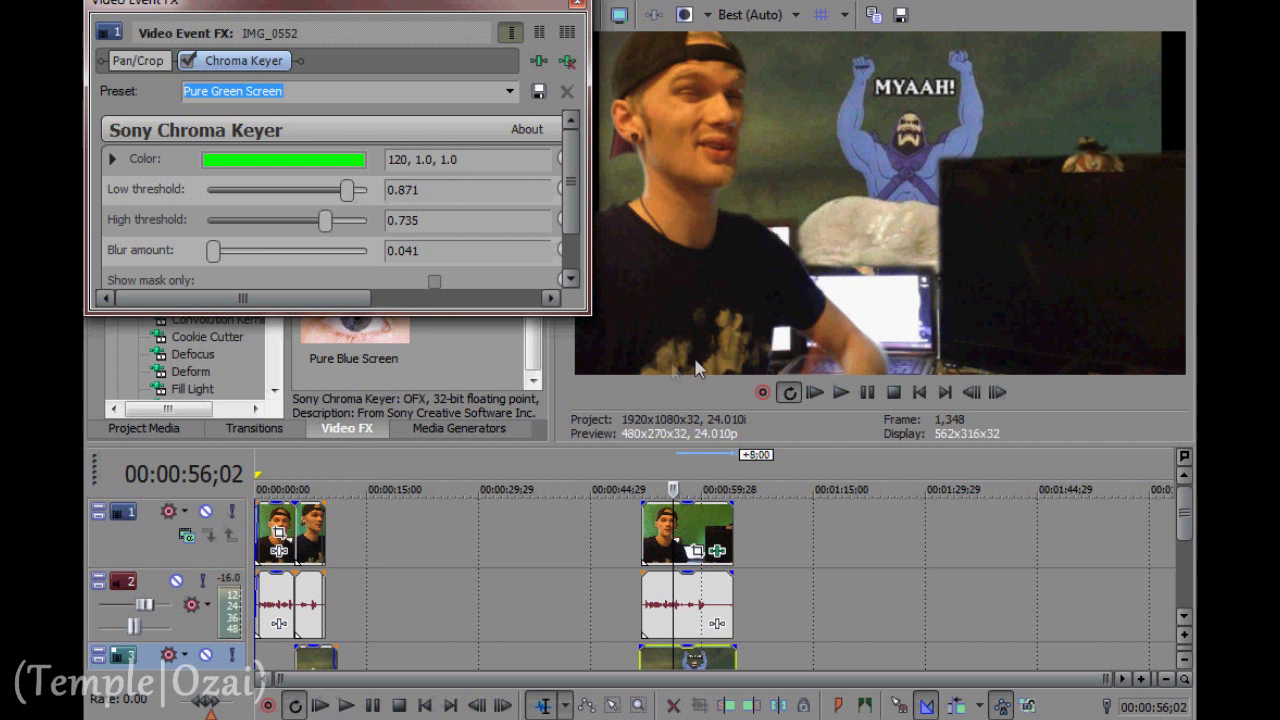
{"action": "mouse_move", "coordinate": [324, 221]}
{"action": "left_mouse_down"}
{"action": "mouse_move", "coordinate": [335, 220]}
{"action": "mouse_move", "coordinate": [317, 220]}
{"action": "left_mouse_up"}
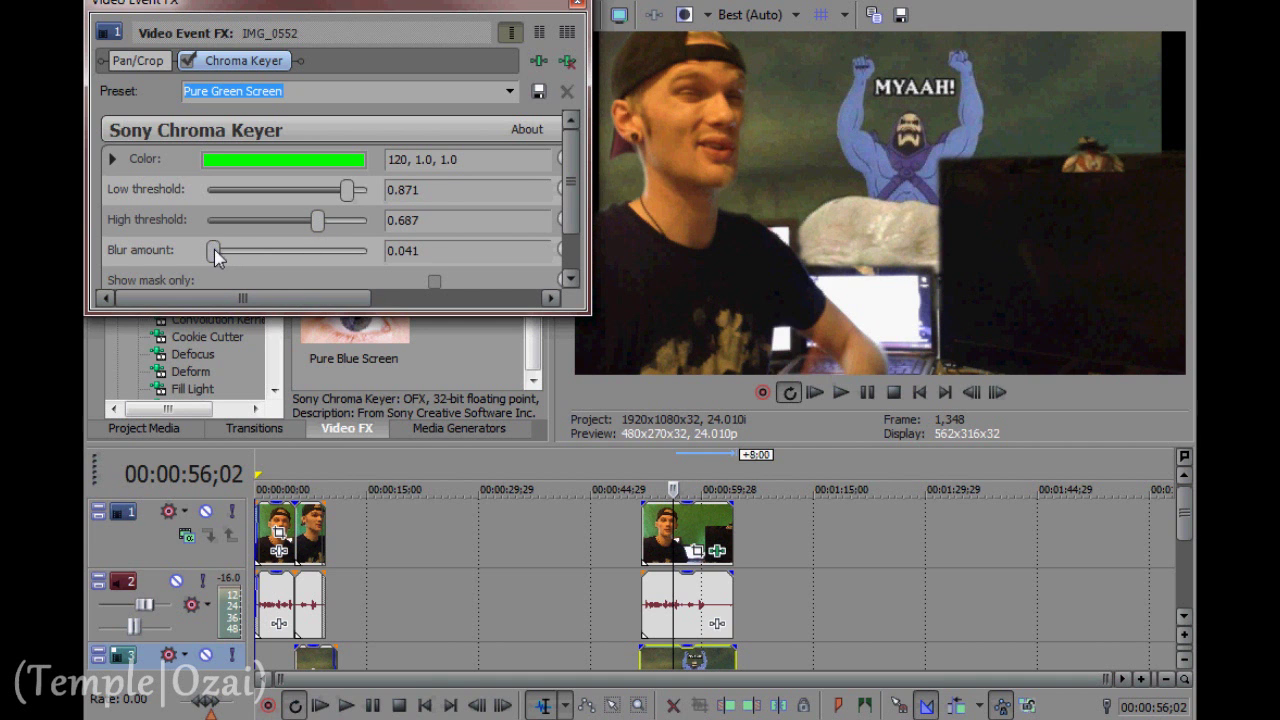
{"action": "left_click_drag", "start_coordinate": [214, 250], "coordinate": [217, 250]}
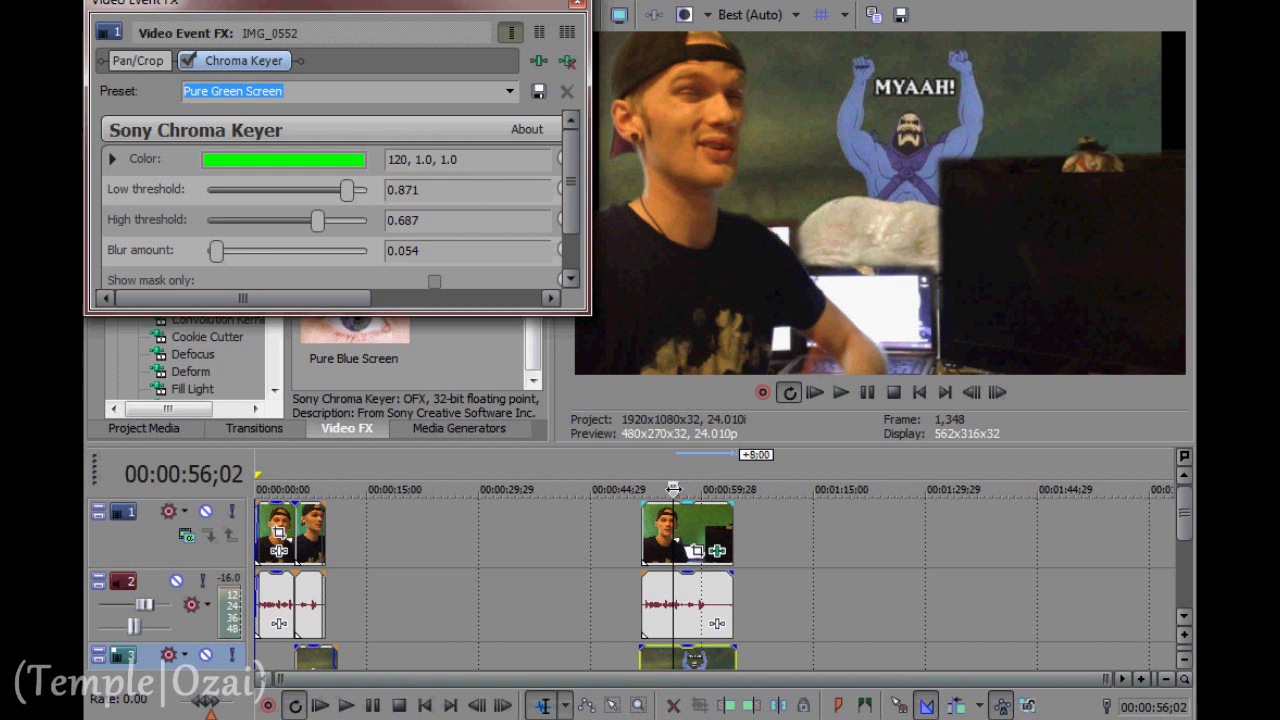
{"action": "mouse_move", "coordinate": [673, 489]}
{"action": "left_mouse_down"}
{"action": "mouse_move", "coordinate": [698, 489]}
{"action": "mouse_move", "coordinate": [686, 489]}
{"action": "left_mouse_up"}
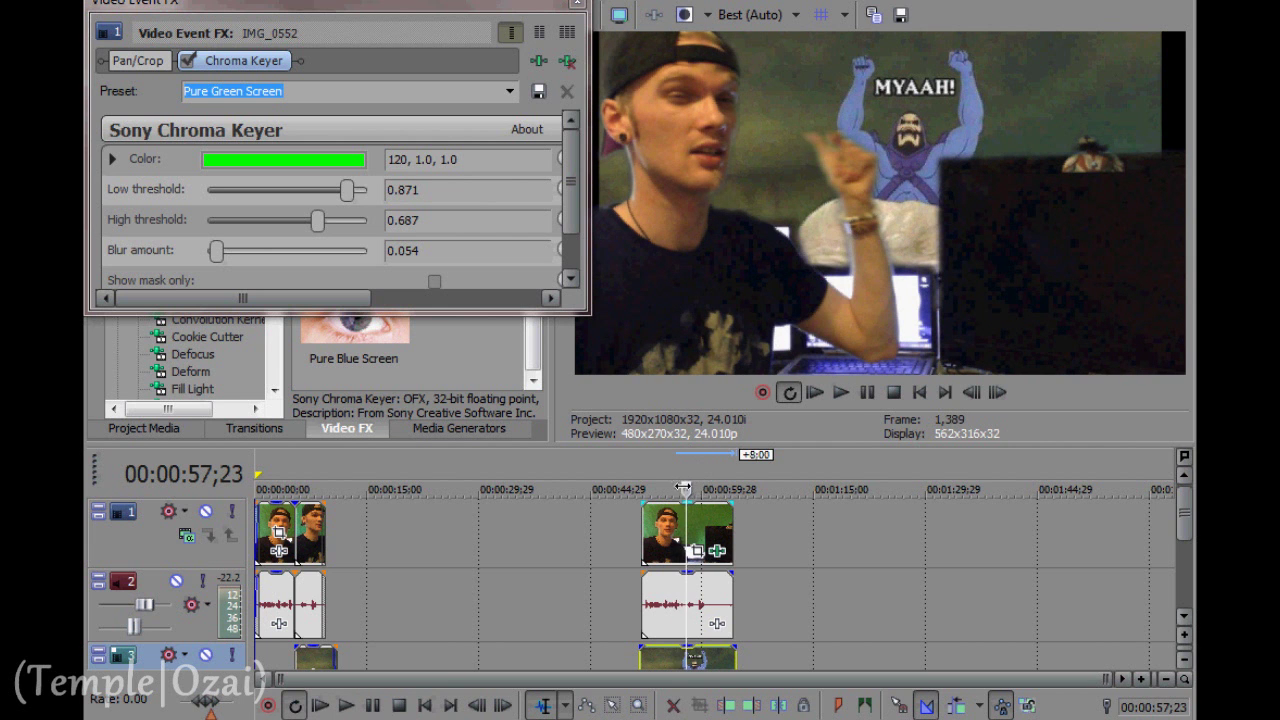
- Preview the keyed clip, then set blur 0.075, low threshold 0.898 and high threshold 0.592
{"action": "key", "text": "space"}
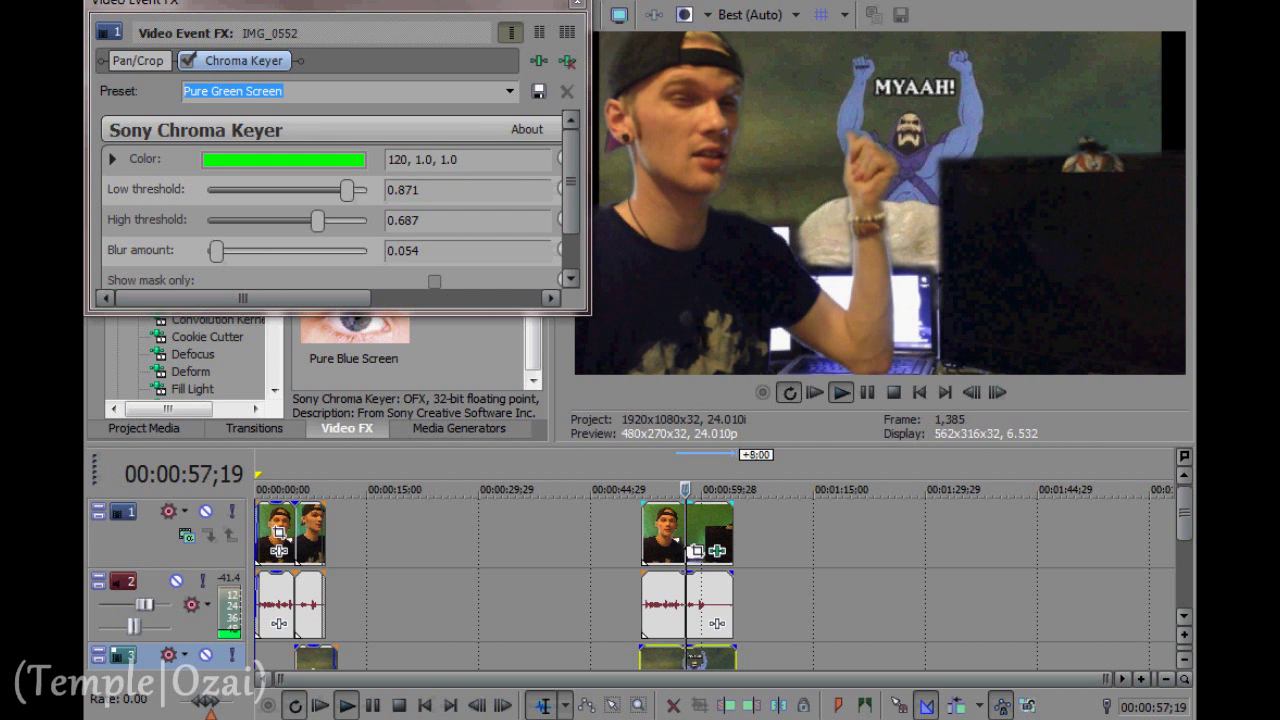
{"action": "key", "text": "space"}
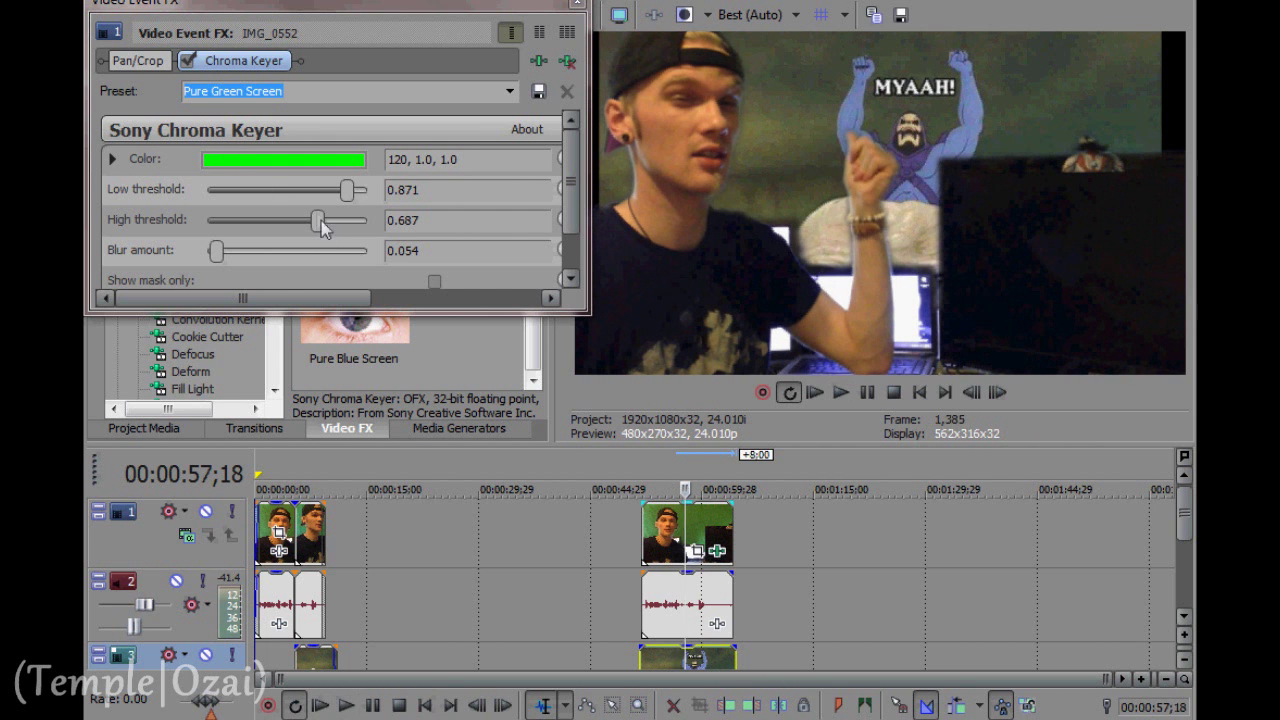
{"action": "left_click", "coordinate": [218, 255]}
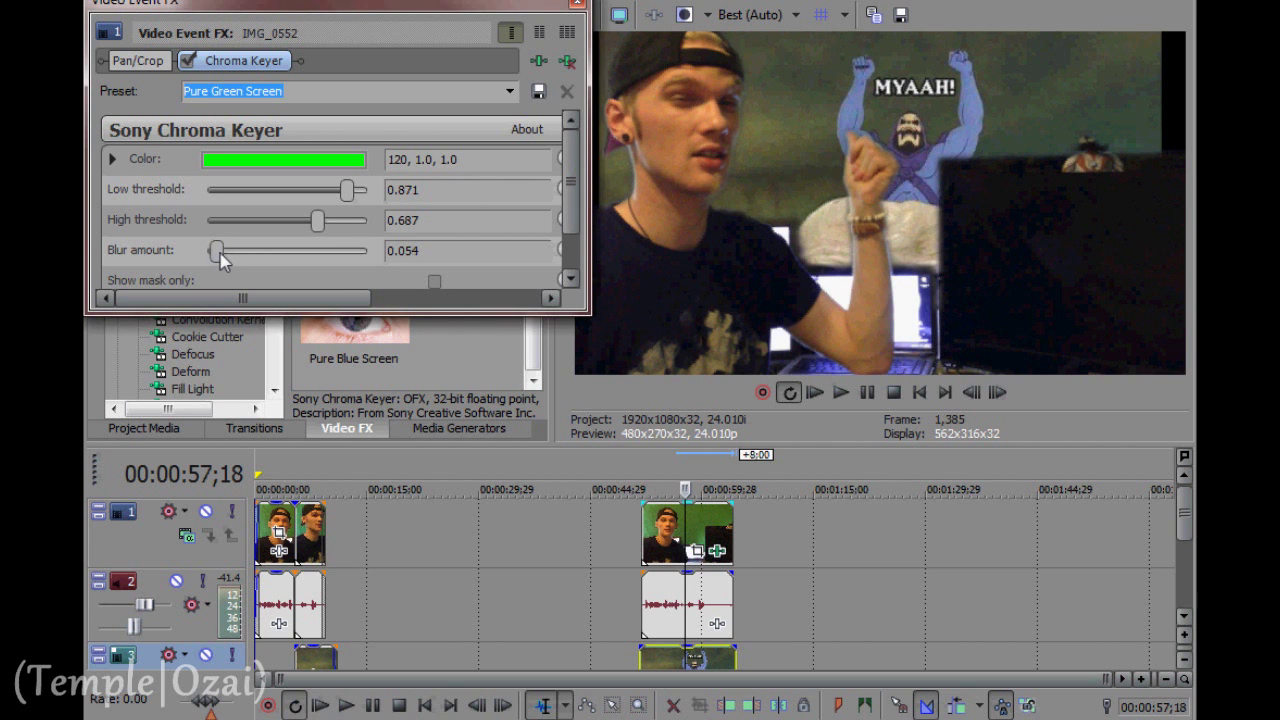
{"action": "left_click_drag", "start_coordinate": [222, 258], "coordinate": [225, 256]}
{"action": "left_click_drag", "start_coordinate": [349, 188], "coordinate": [353, 188]}
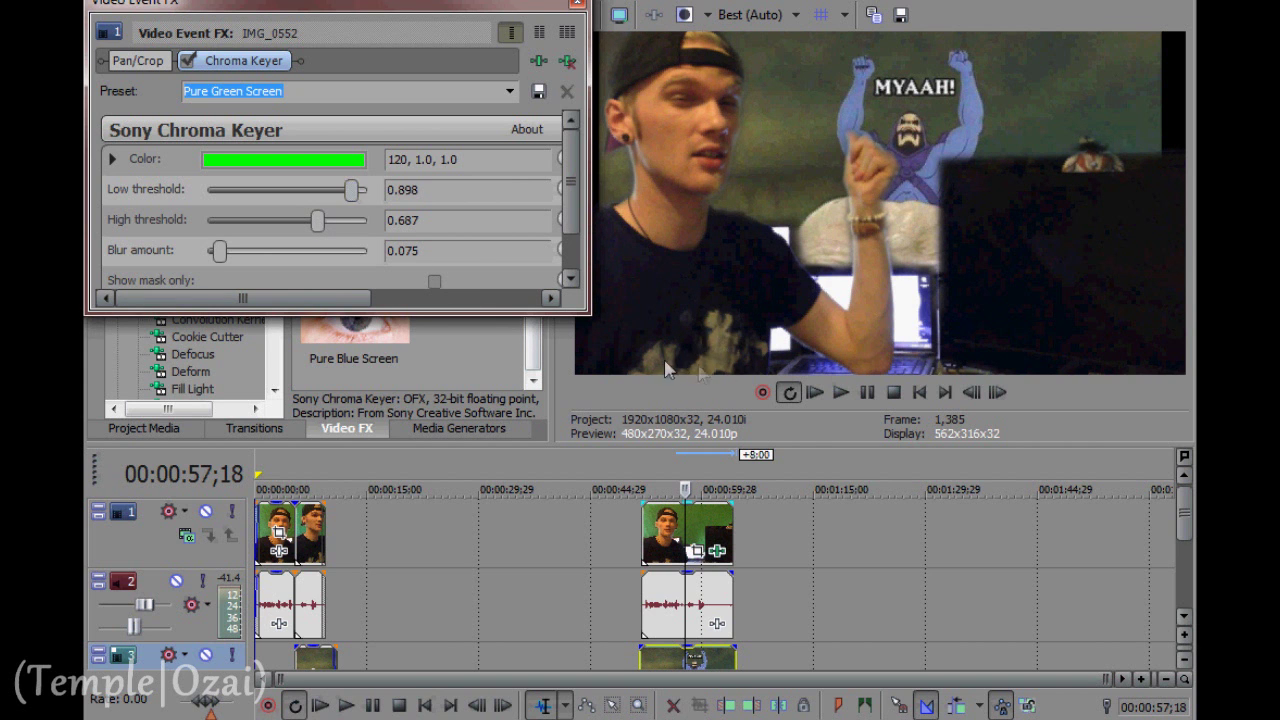
{"action": "left_click_drag", "start_coordinate": [322, 220], "coordinate": [309, 224]}
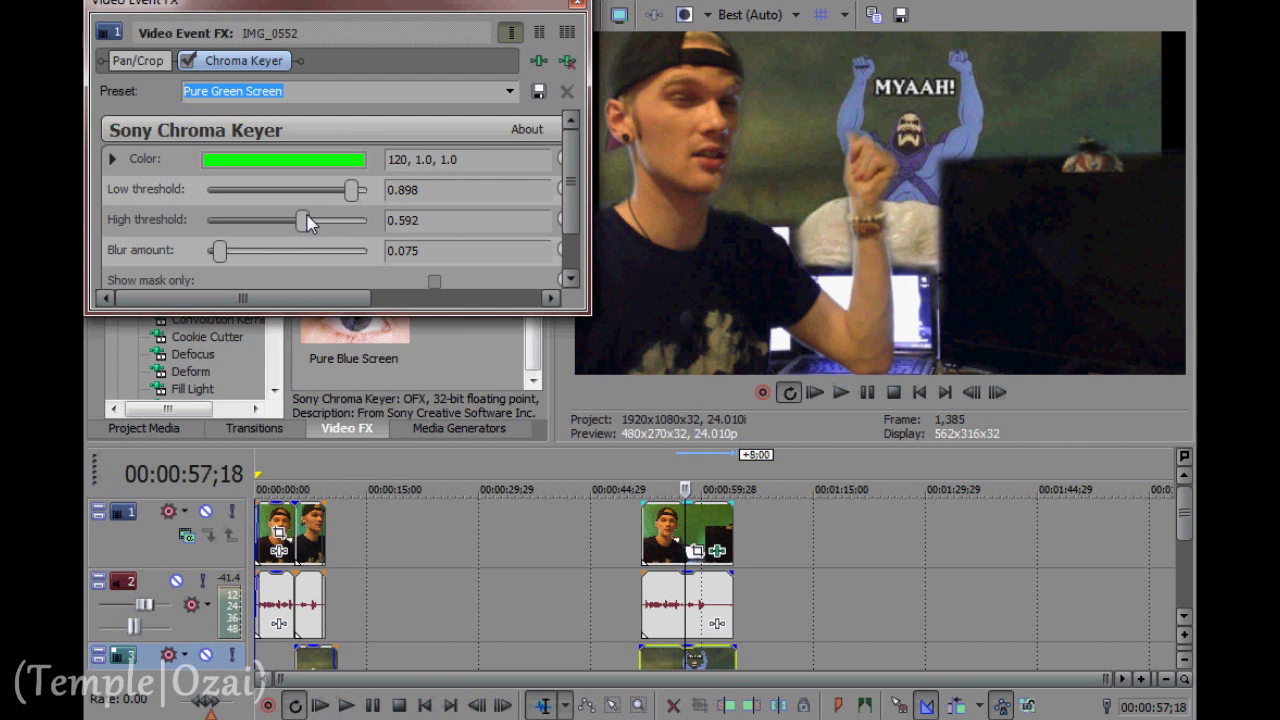